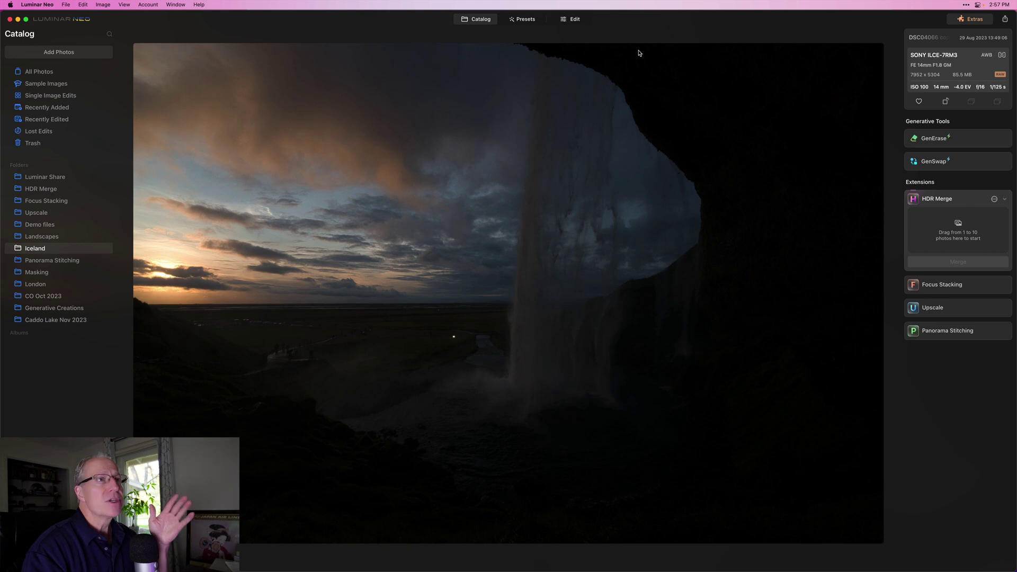
Step through the −2.0 EV and 0.0 EV brackets to review the brighter exposures.
{"action": "key", "text": "Right"}
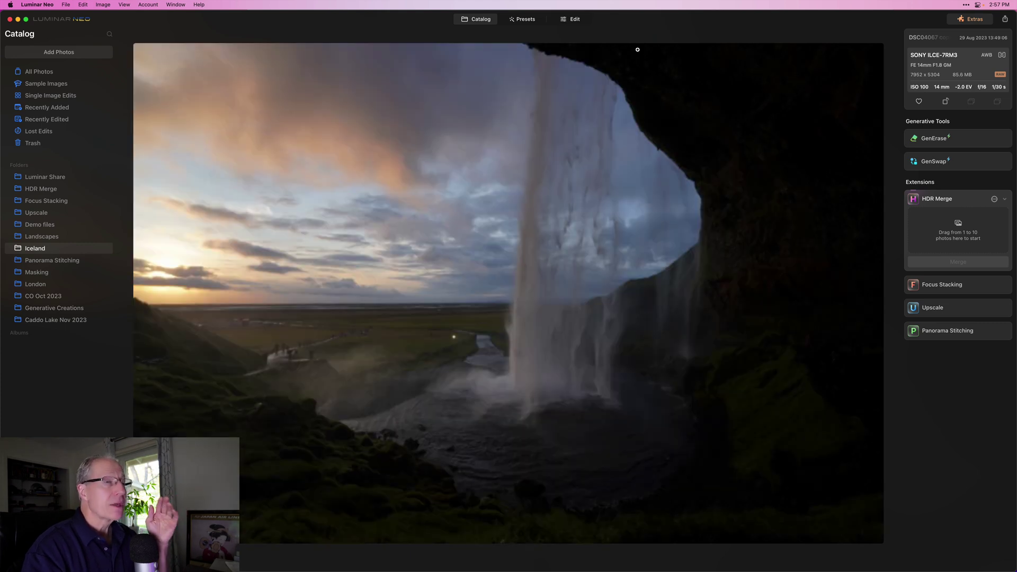
{"action": "key", "text": "Right"}
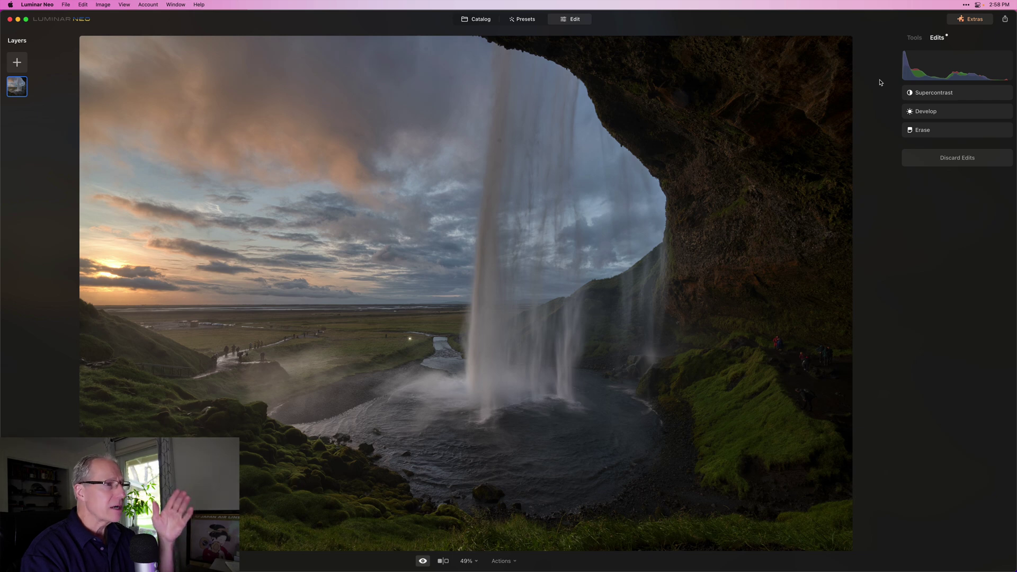
Show the Tools list and toggle backslash to compare the edited photo against the original.
{"action": "key", "text": "backslash"}
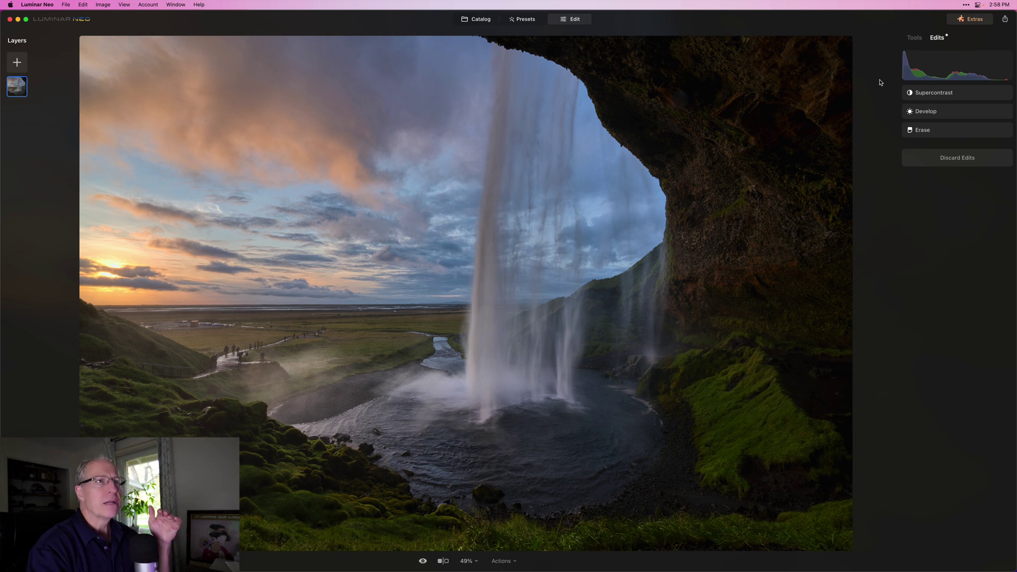
{"action": "left_click", "coordinate": [915, 37]}
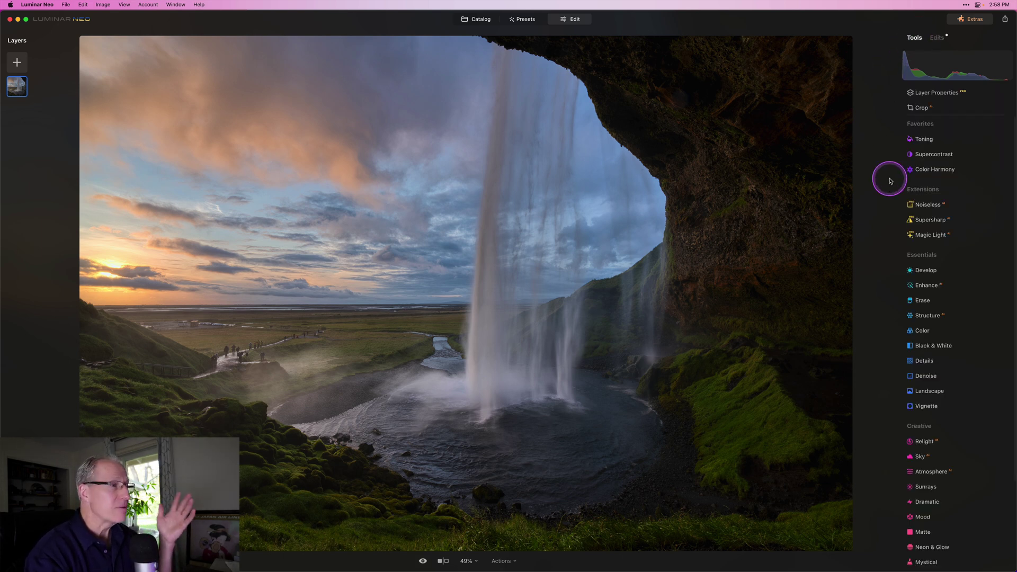
{"action": "key", "text": "backslash"}
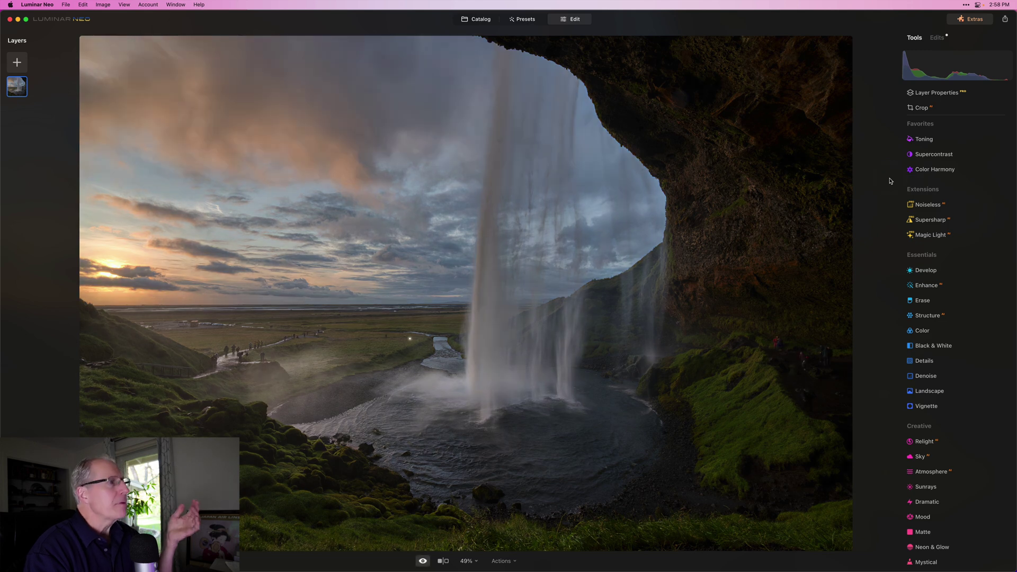
{"action": "key", "text": "backslash"}
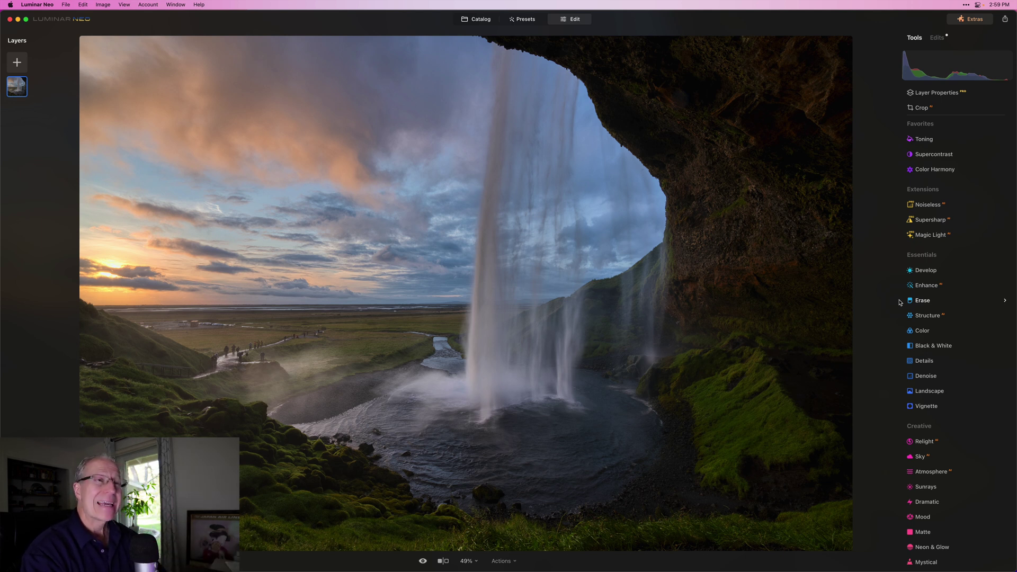
Warm the scene by raising Landscape's Golden Hour slider.
{"action": "left_click", "coordinate": [919, 391]}
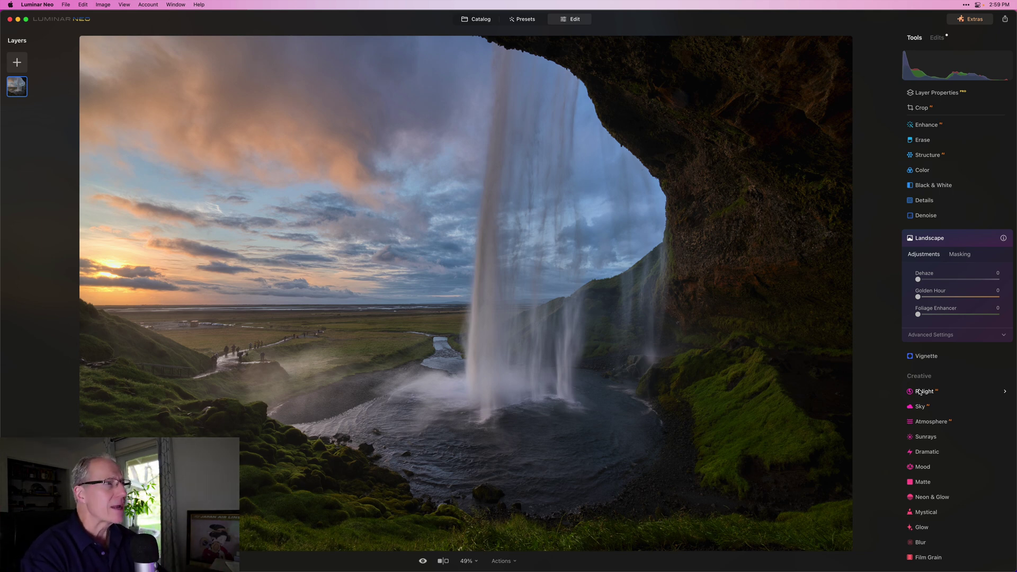
{"action": "left_click_drag", "start_coordinate": [918, 297], "coordinate": [945, 296]}
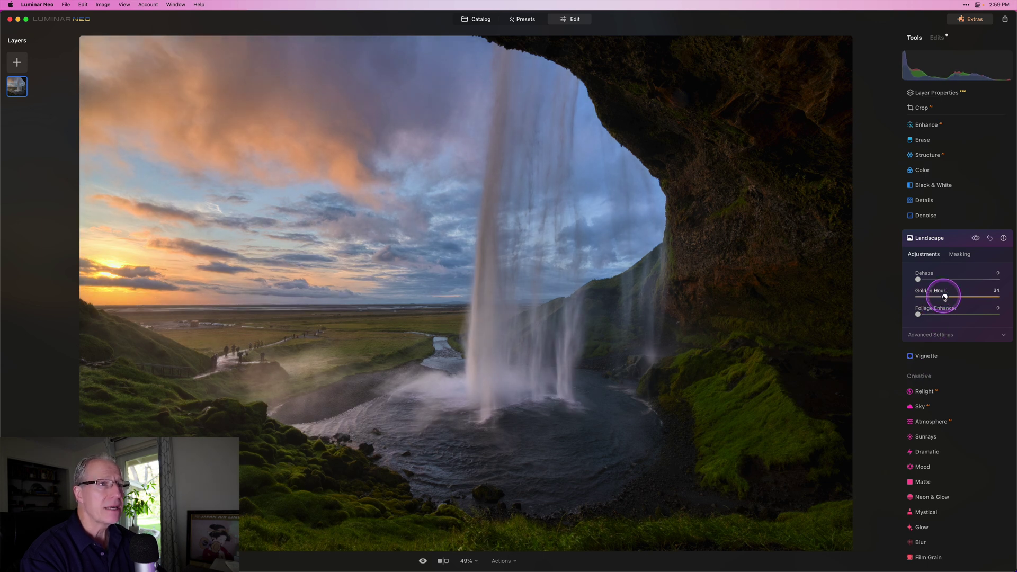
{"action": "left_click", "coordinate": [952, 242]}
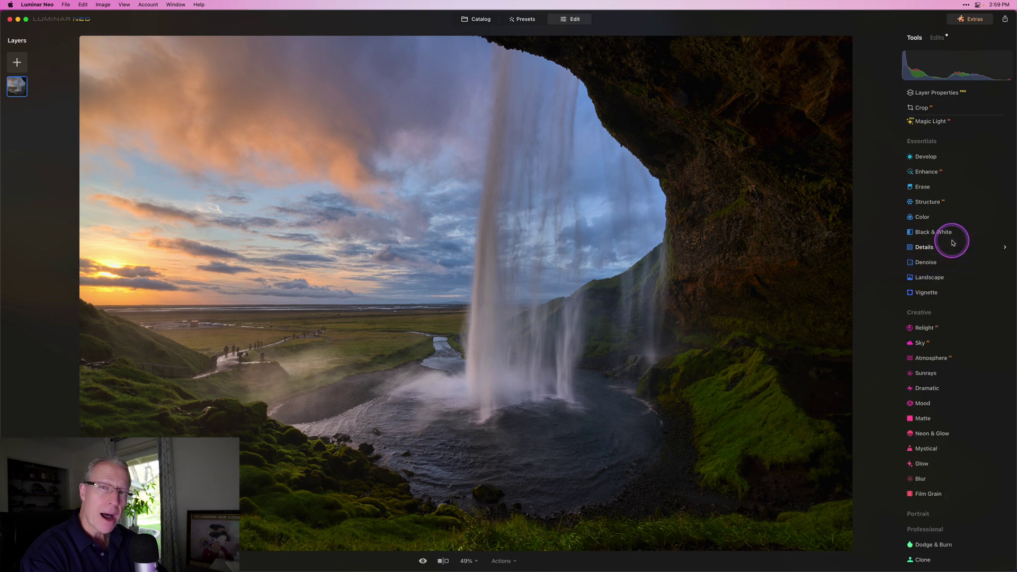
Tint the highlights in Toning with Saturation 22, toggling the effect to compare.
{"action": "scroll", "coordinate": [936, 135], "scroll_direction": "up", "scroll_amount": 5}
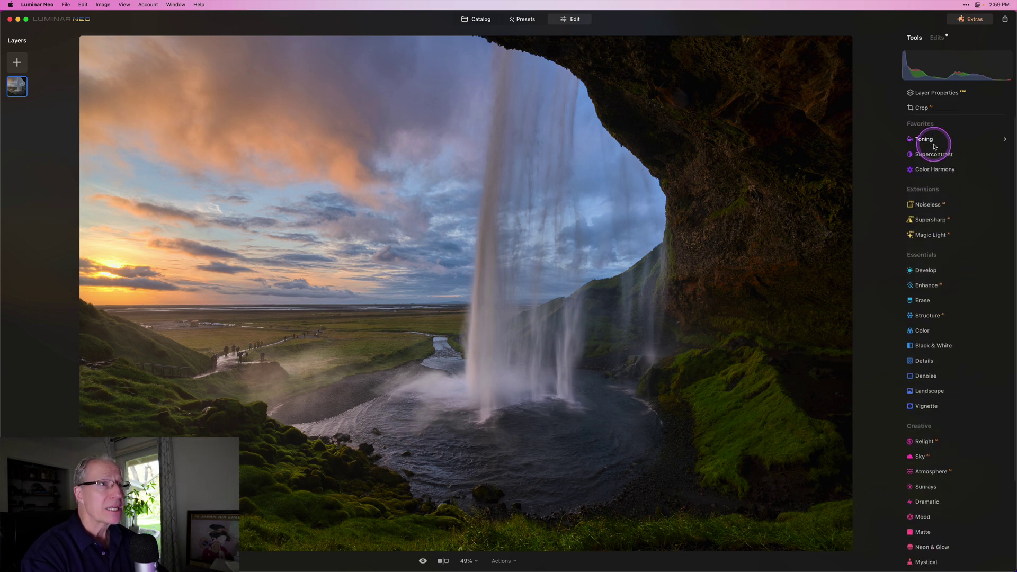
{"action": "left_click", "coordinate": [935, 145]}
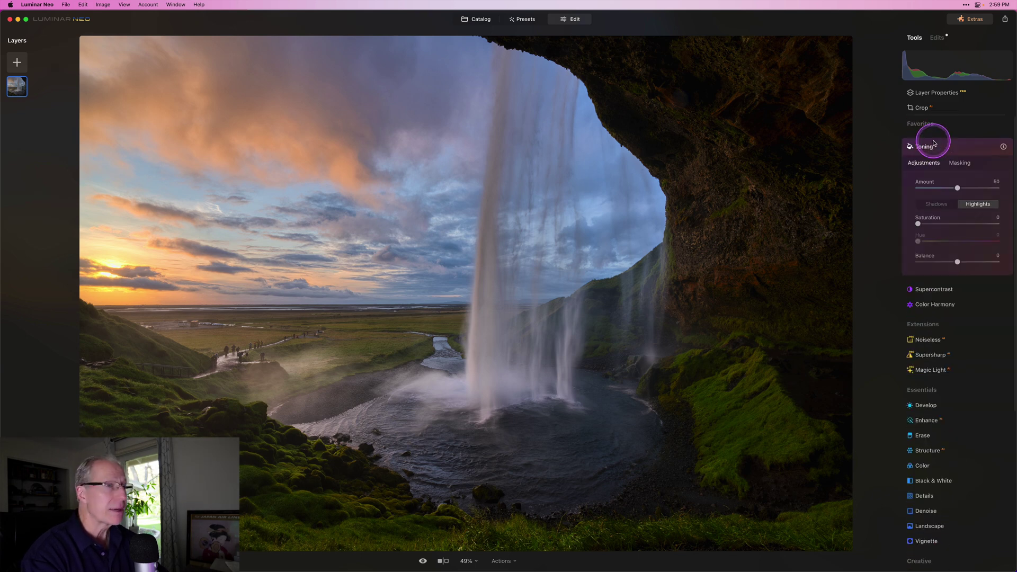
{"action": "left_click", "coordinate": [978, 207]}
{"action": "left_click_drag", "start_coordinate": [932, 223], "coordinate": [935, 224]}
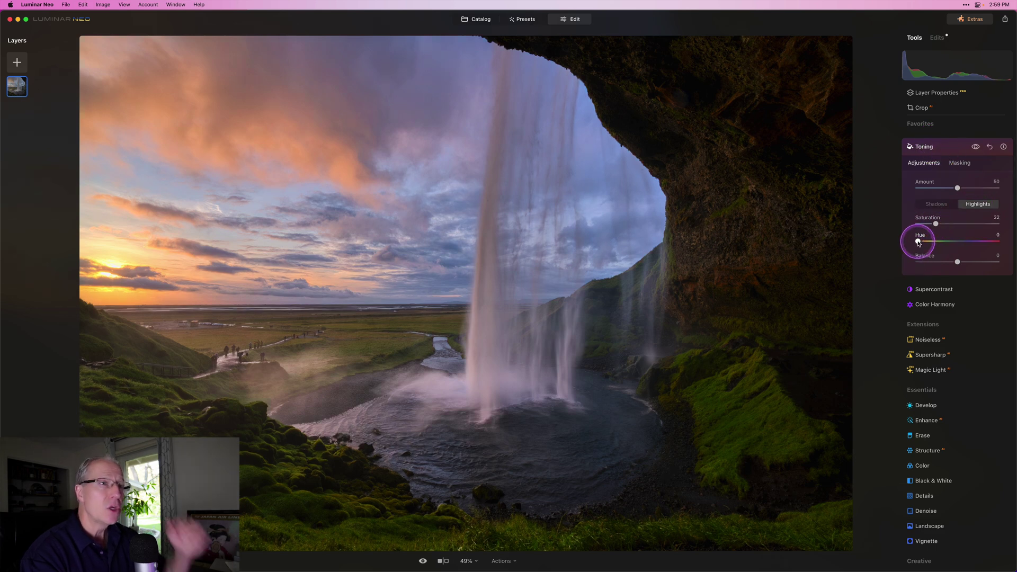
{"action": "left_click", "coordinate": [976, 148]}
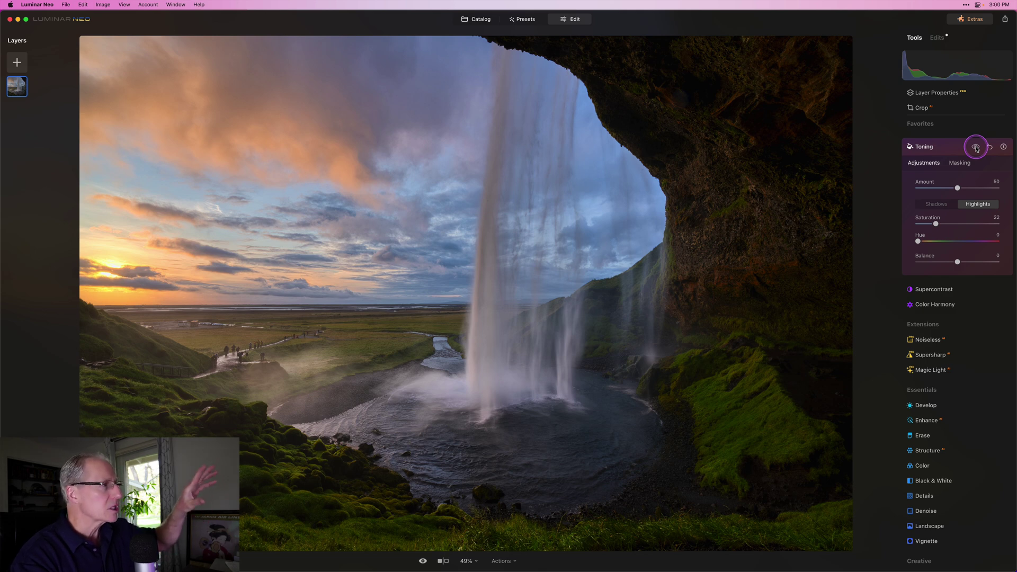
{"action": "left_click", "coordinate": [975, 147]}
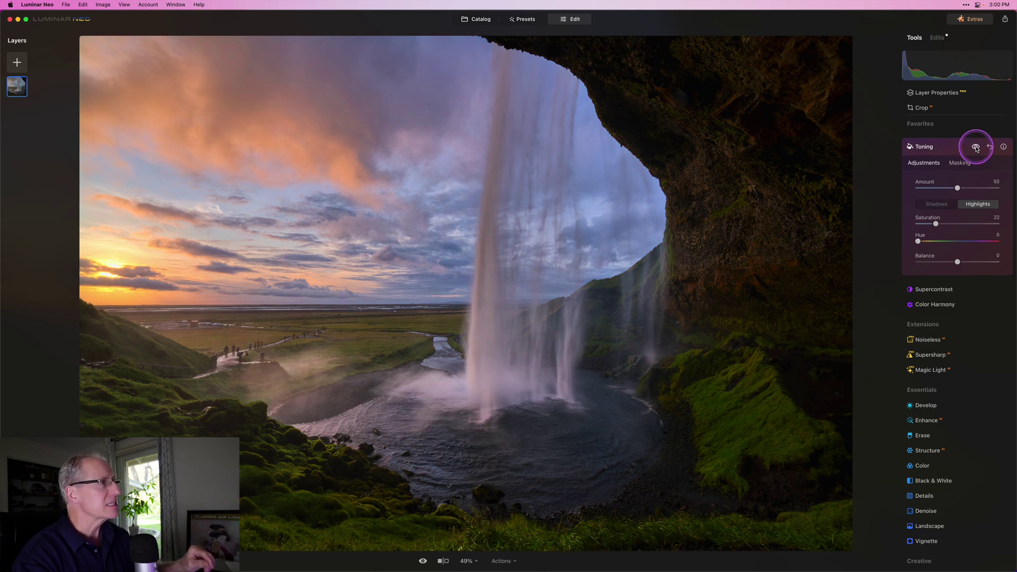
{"action": "left_click", "coordinate": [935, 239]}
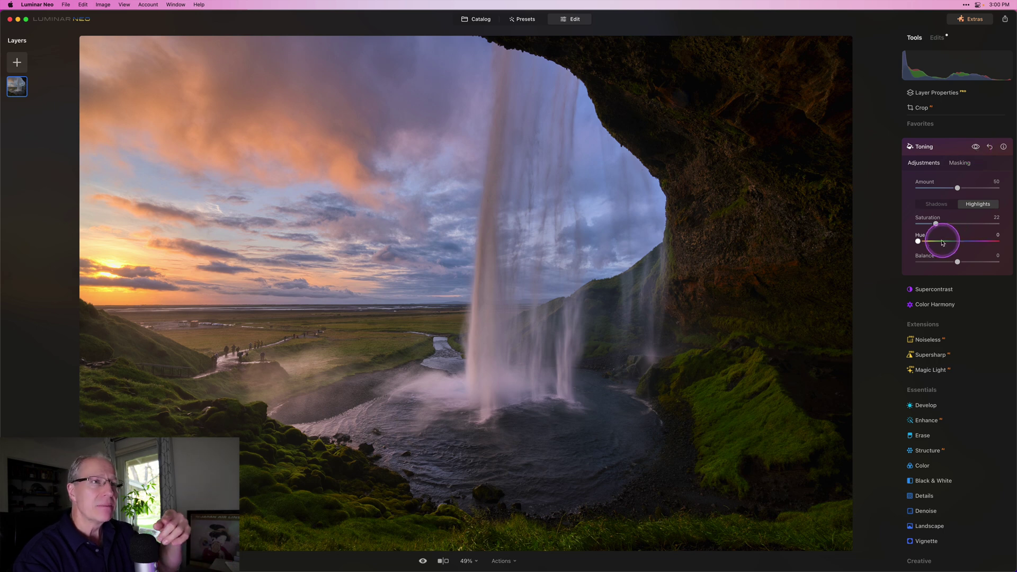
In Color's HSL Hue mode, shift the Yellow hue to +39.
{"action": "left_click", "coordinate": [950, 147]}
{"action": "scroll", "coordinate": [931, 336], "scroll_direction": "down", "scroll_amount": 4}
{"action": "left_click", "coordinate": [923, 235]}
{"action": "scroll", "coordinate": [946, 317], "scroll_direction": "down", "scroll_amount": 5}
{"action": "left_click", "coordinate": [942, 195]}
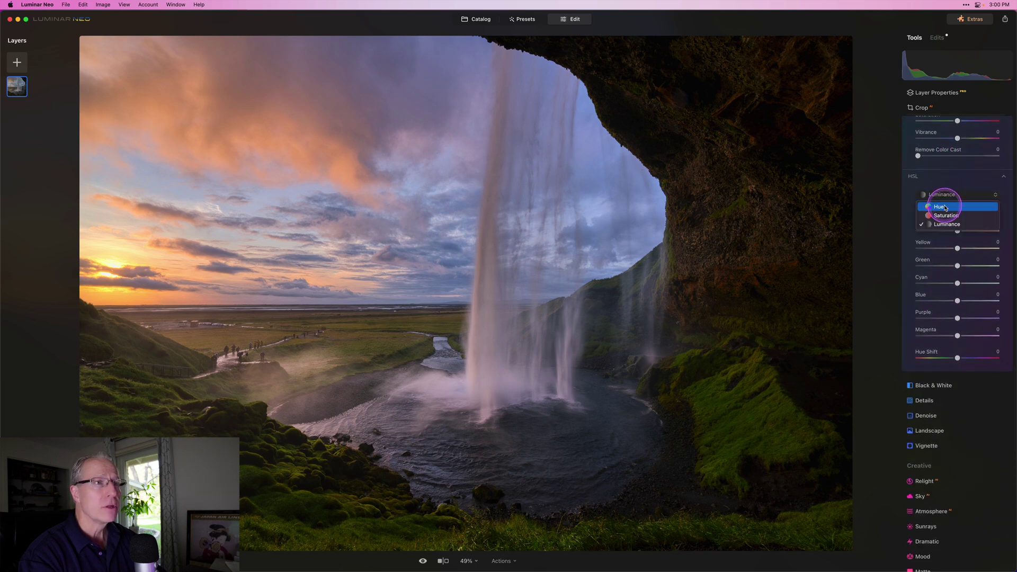
{"action": "left_click", "coordinate": [937, 206]}
{"action": "scroll", "coordinate": [942, 241], "scroll_direction": "up", "scroll_amount": 2}
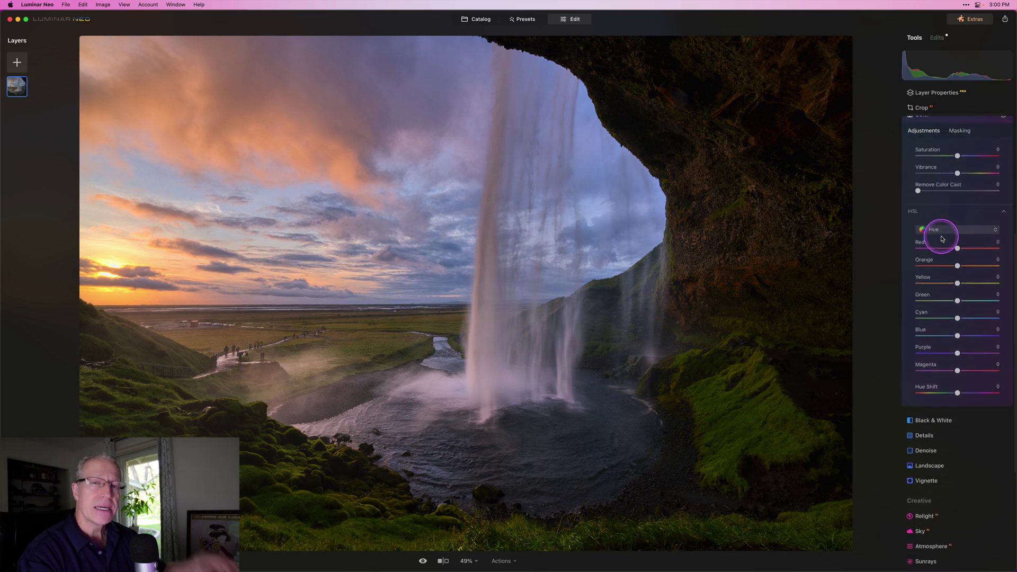
{"action": "left_click", "coordinate": [939, 354]}
{"action": "left_click", "coordinate": [957, 279]}
{"action": "left_click_drag", "start_coordinate": [959, 284], "coordinate": [972, 284]}
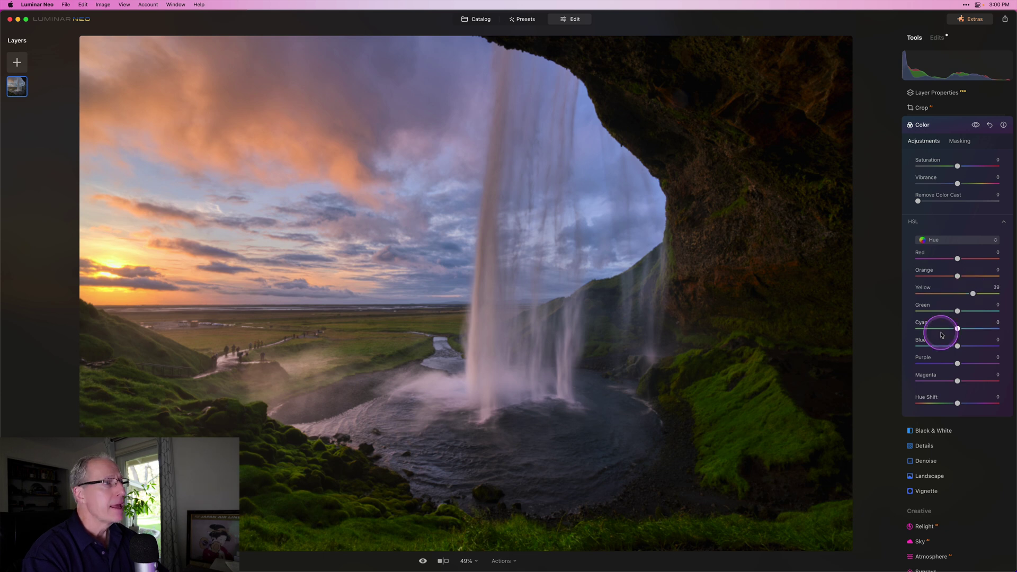
Lower HSL saturation to Yellow −48 and Green −18.
{"action": "scroll", "coordinate": [932, 341], "scroll_direction": "down", "scroll_amount": 3}
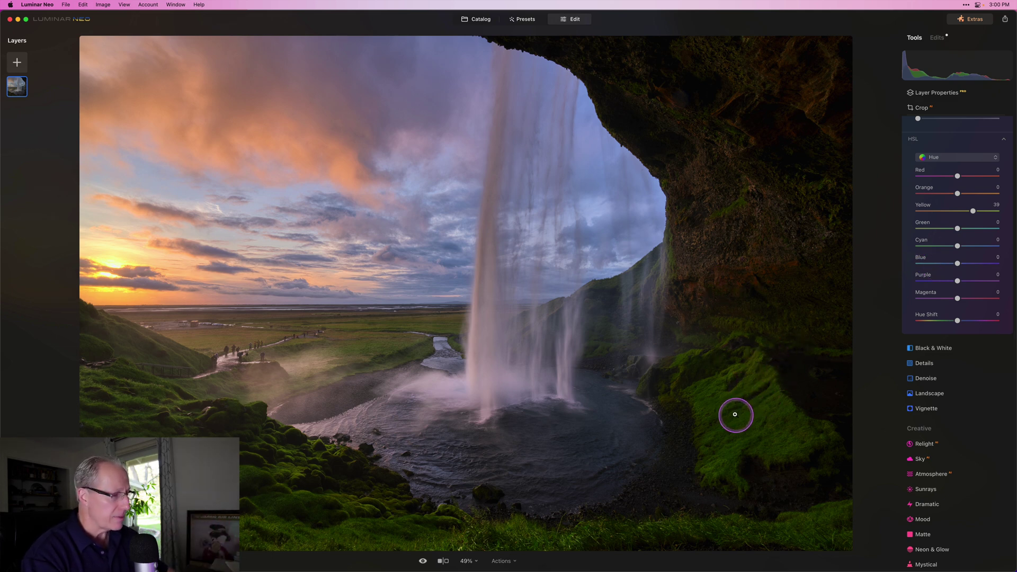
{"action": "left_click", "coordinate": [938, 158]}
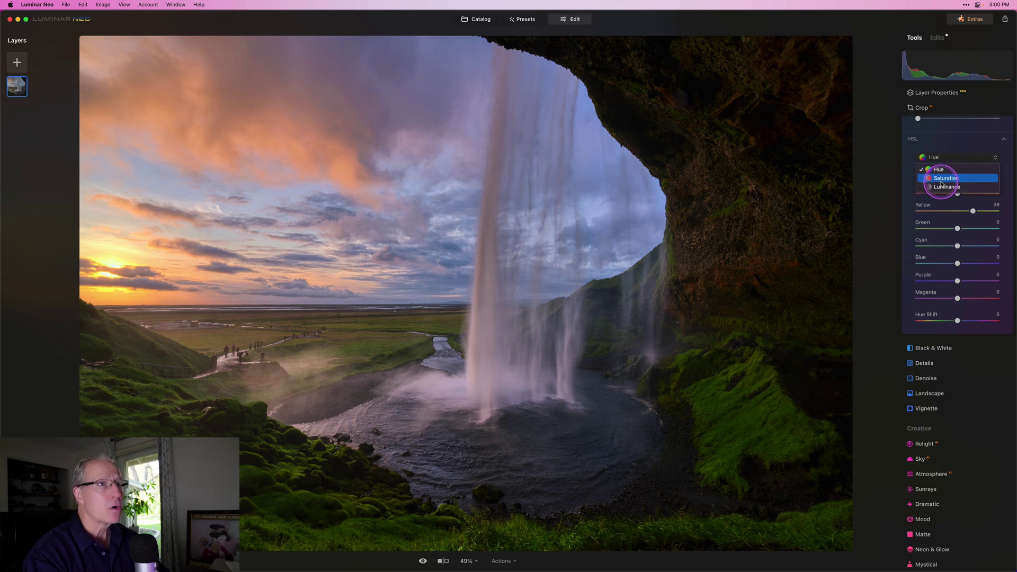
{"action": "left_click", "coordinate": [946, 179]}
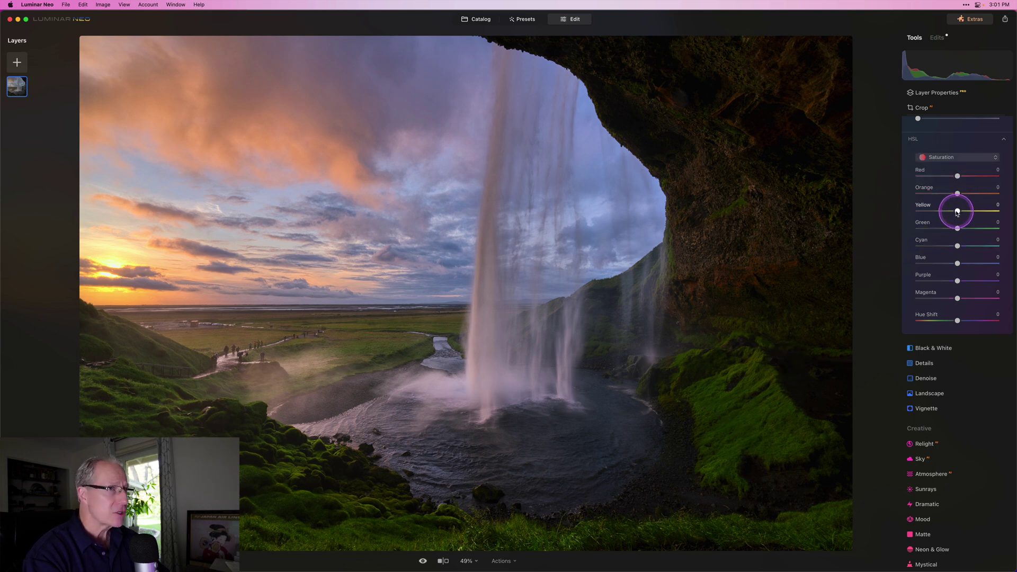
{"action": "mouse_move", "coordinate": [957, 212]}
{"action": "left_mouse_down"}
{"action": "mouse_move", "coordinate": [936, 210]}
{"action": "mouse_move", "coordinate": [949, 229]}
{"action": "left_mouse_up"}
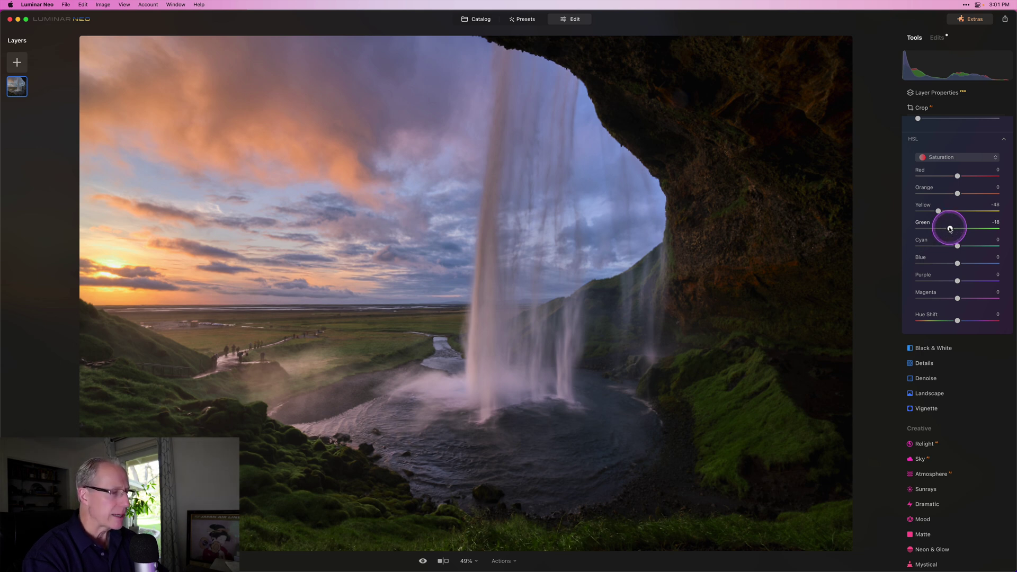
Set Yellow and Green luminance to −10, then toggle the Color effect to compare.
{"action": "scroll", "coordinate": [950, 225], "scroll_direction": "up", "scroll_amount": 2}
{"action": "left_click", "coordinate": [948, 171]}
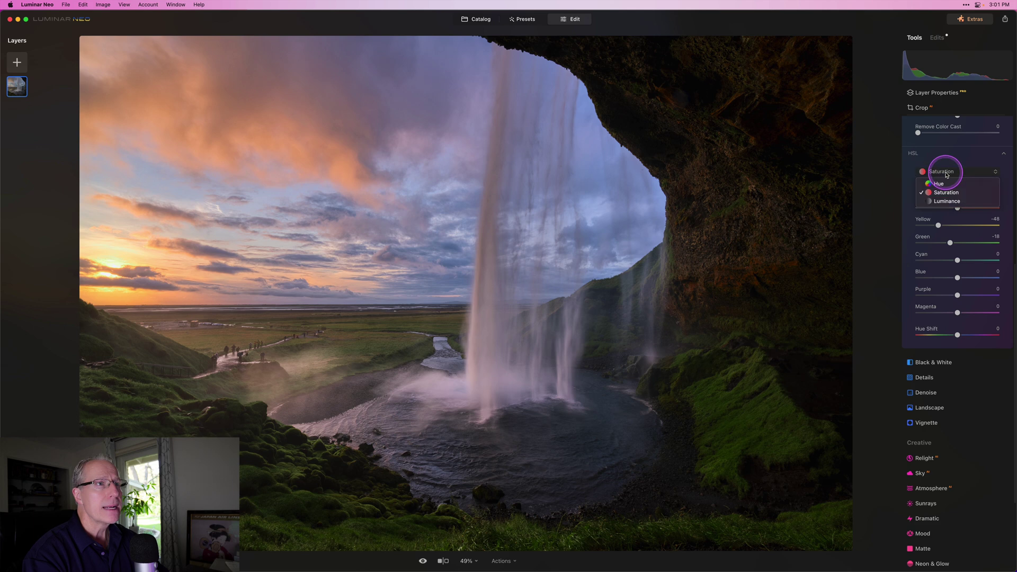
{"action": "left_click", "coordinate": [944, 201]}
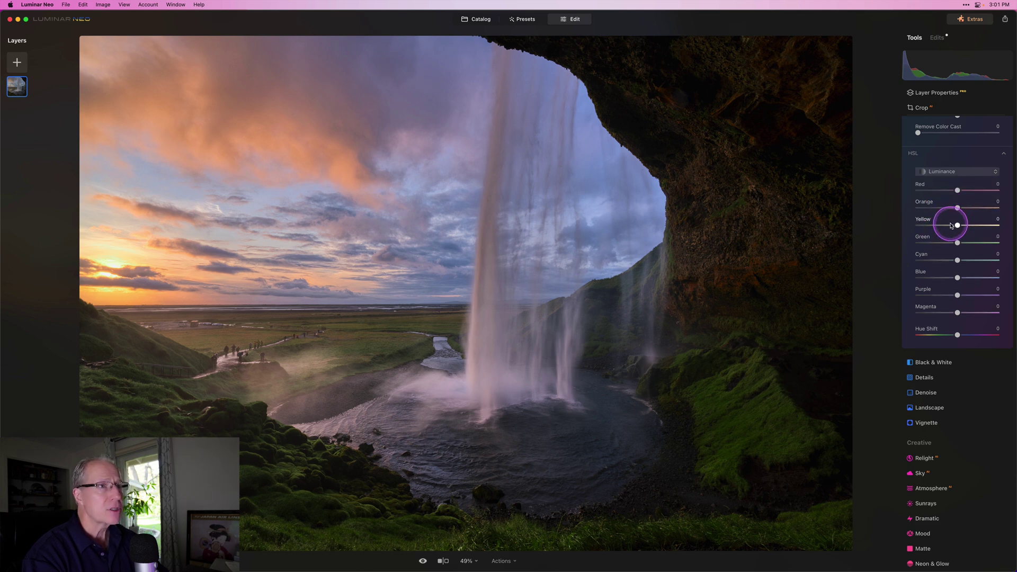
{"action": "left_click_drag", "start_coordinate": [950, 227], "coordinate": [953, 243]}
{"action": "scroll", "coordinate": [956, 238], "scroll_direction": "up", "scroll_amount": 4}
{"action": "left_click", "coordinate": [976, 159]}
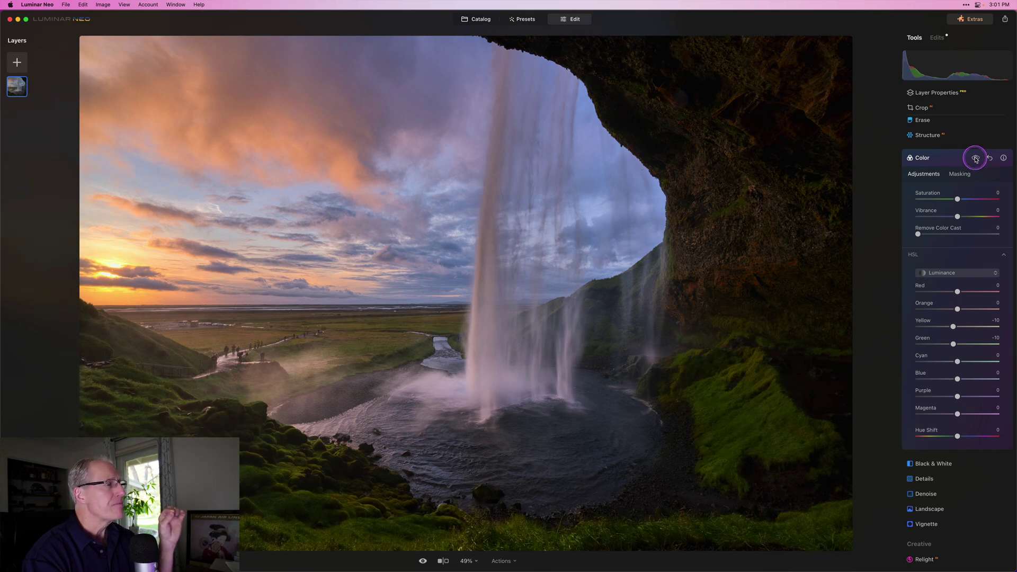
{"action": "left_click", "coordinate": [976, 159]}
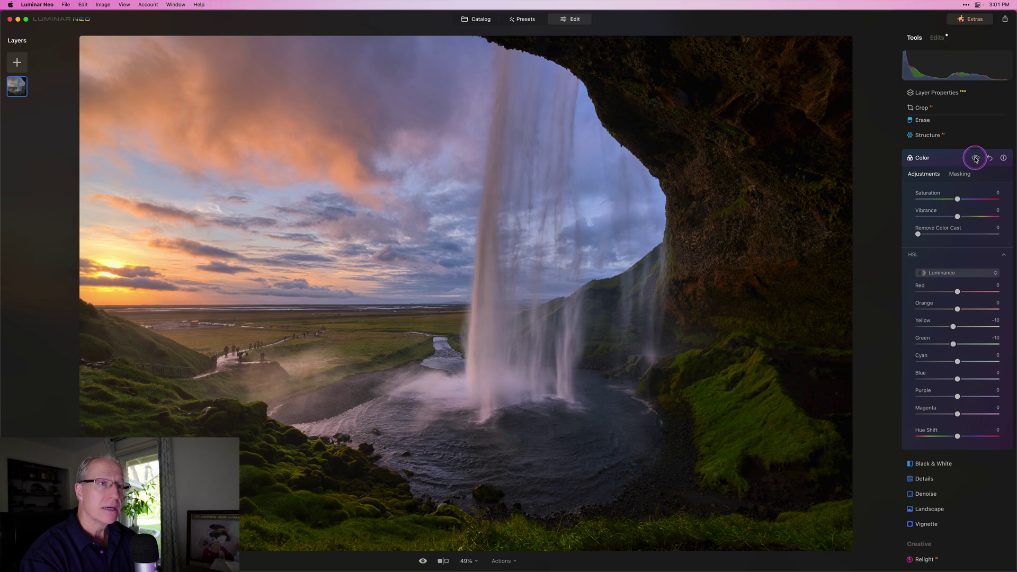
Raise Develop Whites to 20, compare with the eye toggle, then collapse Develop.
{"action": "left_click", "coordinate": [945, 158]}
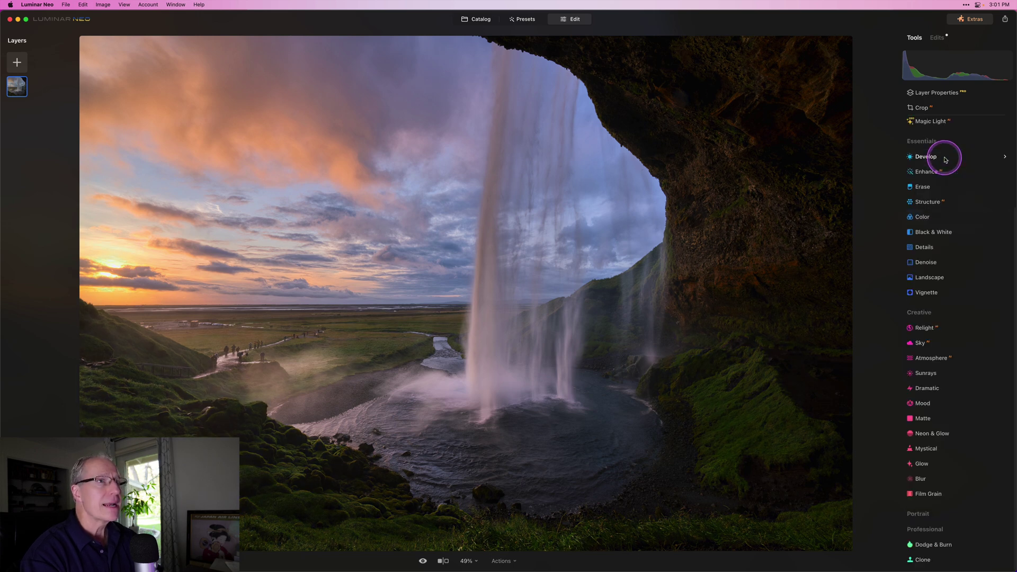
{"action": "left_click", "coordinate": [929, 175]}
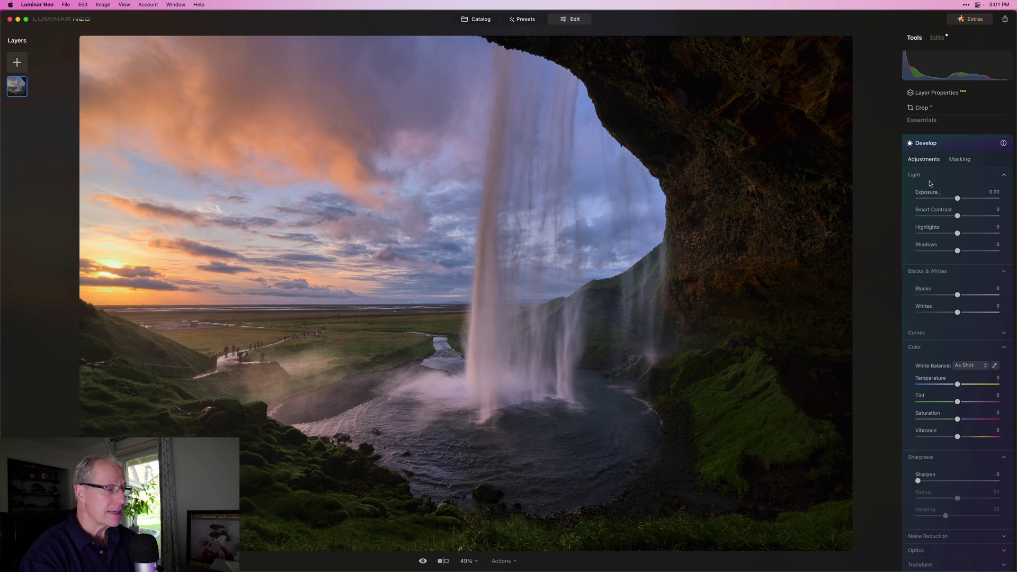
{"action": "left_click_drag", "start_coordinate": [957, 312], "coordinate": [968, 313]}
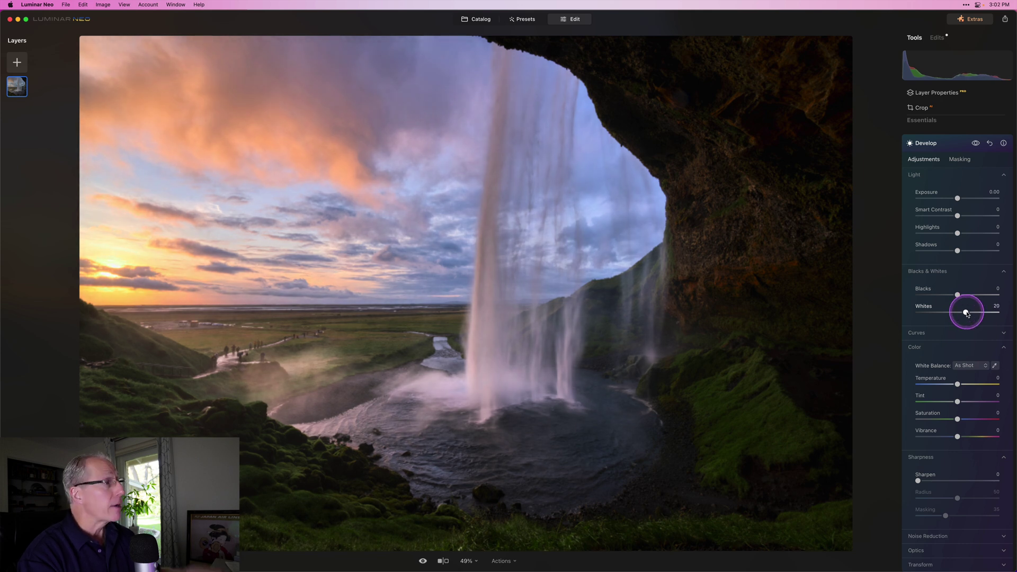
{"action": "left_click_drag", "start_coordinate": [968, 314], "coordinate": [967, 313]}
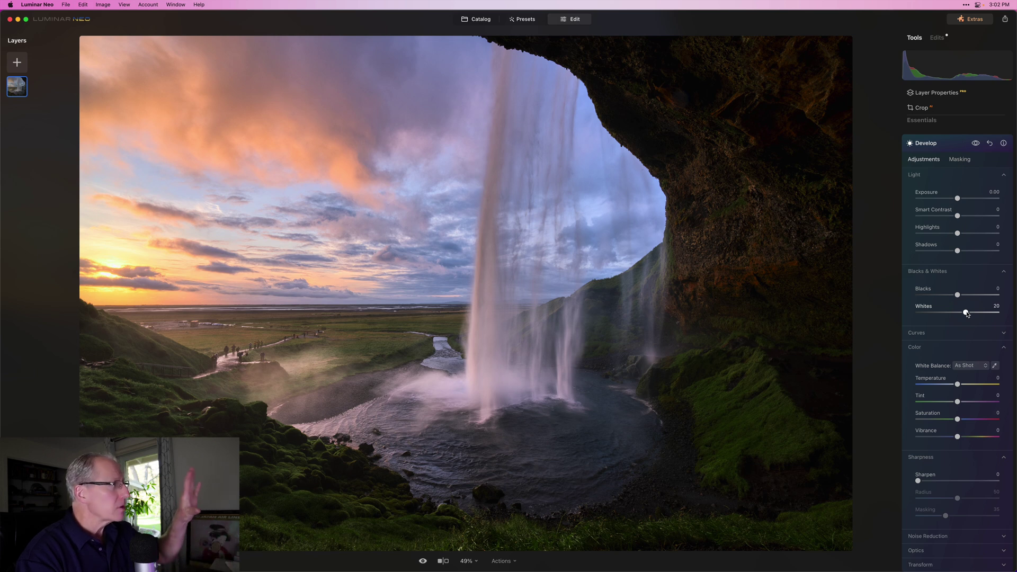
{"action": "left_click", "coordinate": [975, 143]}
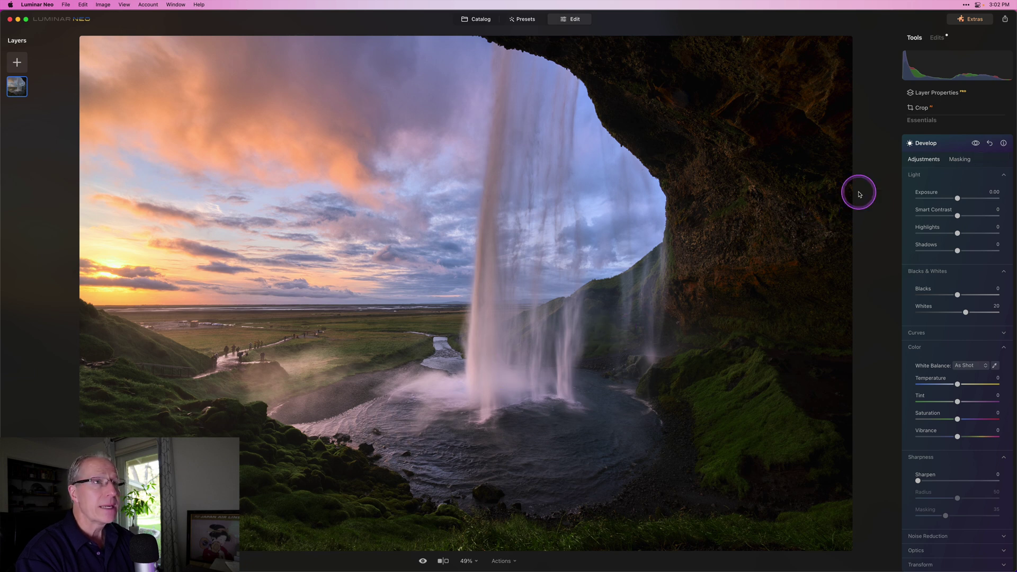
{"action": "left_click", "coordinate": [976, 143]}
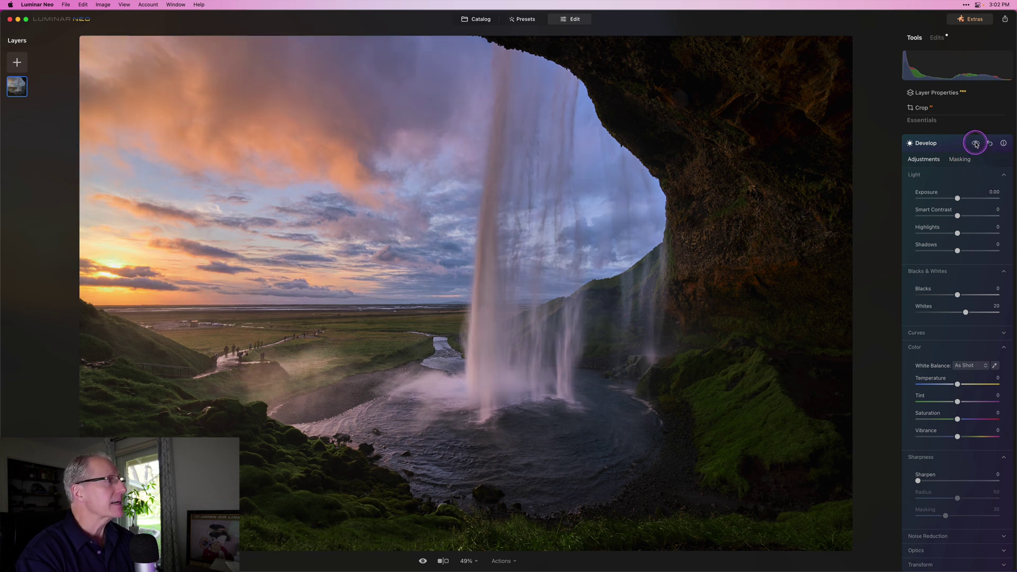
{"action": "left_click", "coordinate": [976, 143]}
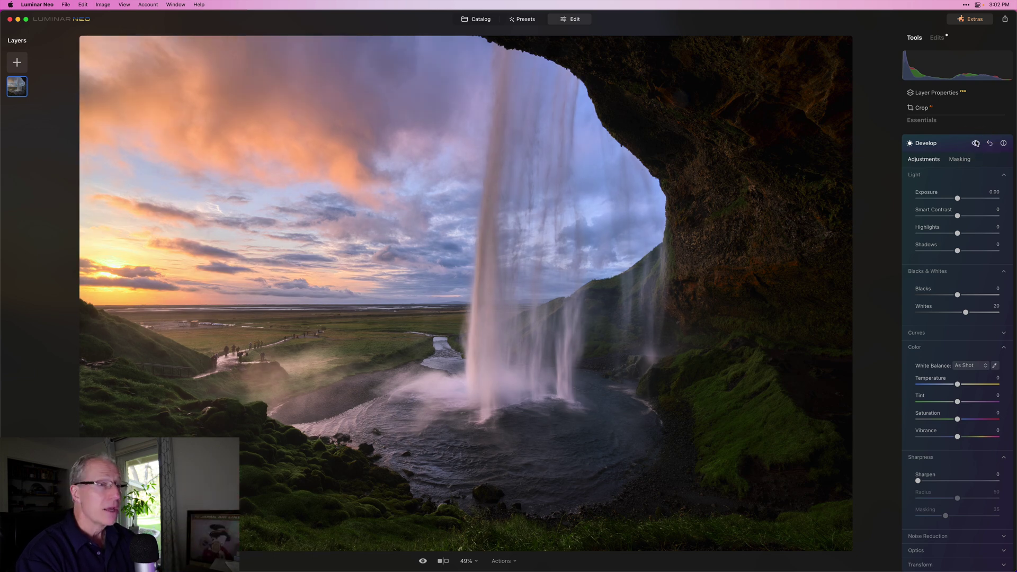
{"action": "left_click", "coordinate": [948, 142]}
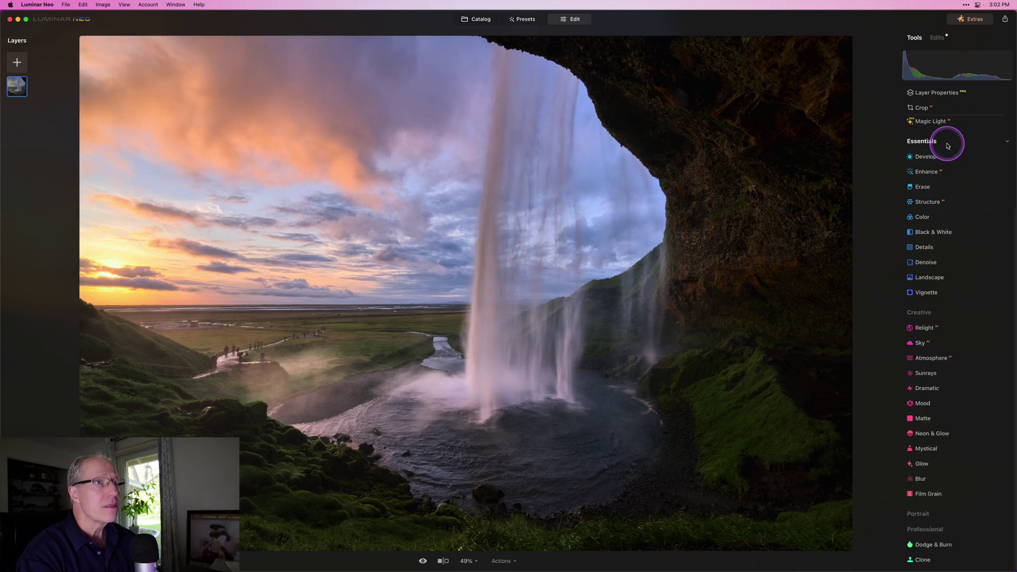
In a new Develop adjustment, brush-mask the waterfall and pool at strength 63, size 124.
{"action": "left_click", "coordinate": [930, 167]}
{"action": "left_click", "coordinate": [954, 159]}
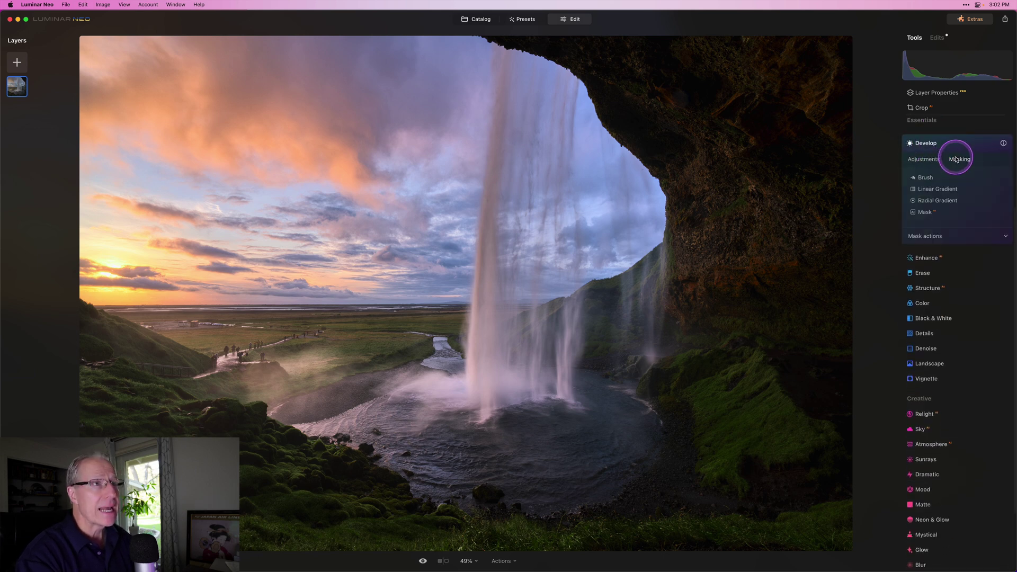
{"action": "left_click", "coordinate": [931, 175]}
{"action": "left_click", "coordinate": [969, 236]}
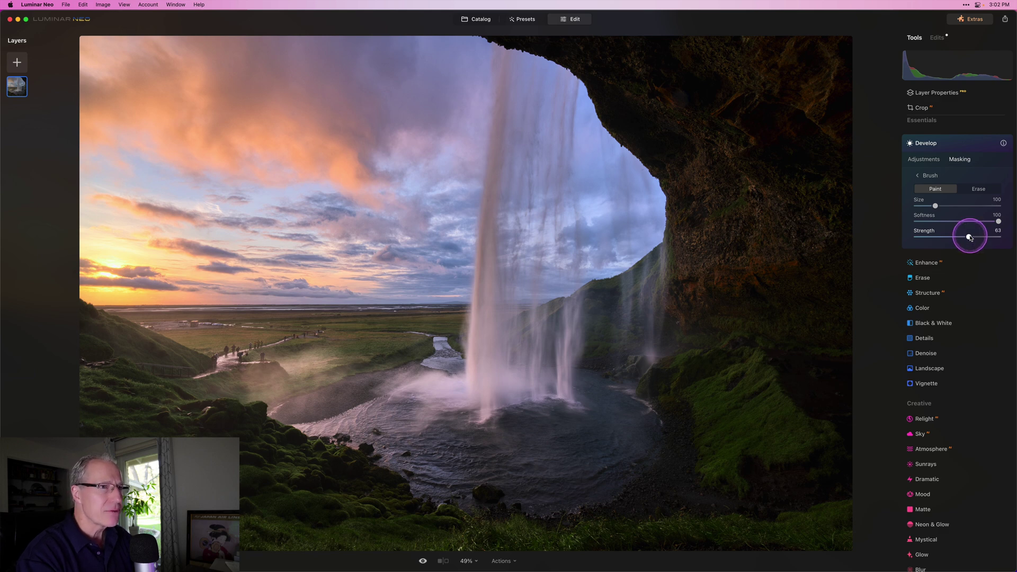
{"action": "key", "text": "bracketright"}
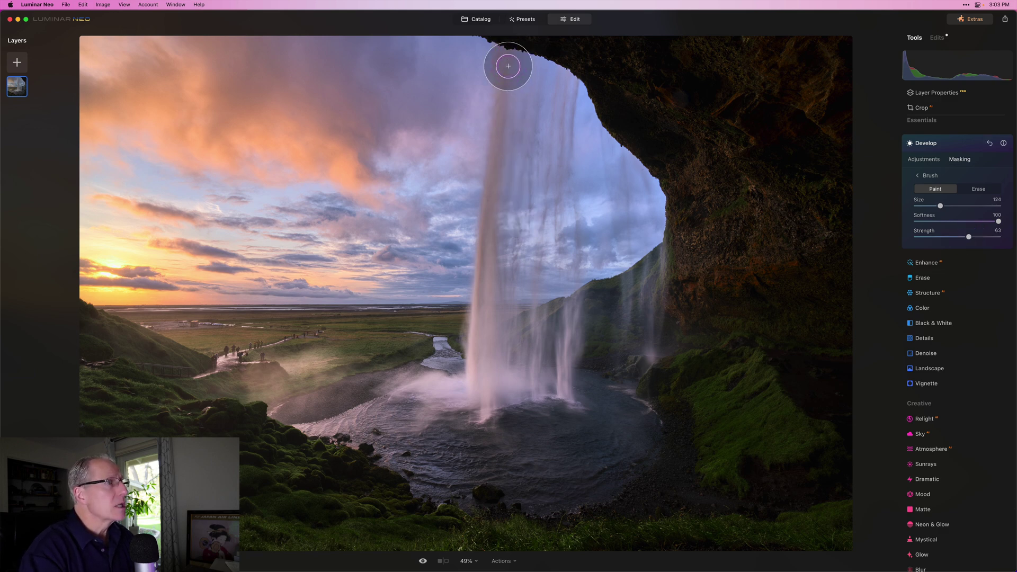
{"action": "mouse_move", "coordinate": [486, 332]}
{"action": "left_mouse_down"}
{"action": "mouse_move", "coordinate": [435, 375]}
{"action": "mouse_move", "coordinate": [398, 383]}
{"action": "mouse_move", "coordinate": [402, 403]}
{"action": "mouse_move", "coordinate": [465, 401]}
{"action": "mouse_move", "coordinate": [525, 366]}
{"action": "mouse_move", "coordinate": [520, 291]}
{"action": "mouse_move", "coordinate": [550, 142]}
{"action": "mouse_move", "coordinate": [553, 66]}
{"action": "mouse_move", "coordinate": [567, 118]}
{"action": "mouse_move", "coordinate": [550, 231]}
{"action": "mouse_move", "coordinate": [575, 334]}
{"action": "mouse_move", "coordinate": [545, 392]}
{"action": "mouse_move", "coordinate": [556, 312]}
{"action": "left_mouse_up"}
{"action": "mouse_move", "coordinate": [625, 159]}
{"action": "left_mouse_down"}
{"action": "mouse_move", "coordinate": [650, 373]}
{"action": "mouse_move", "coordinate": [649, 206]}
{"action": "mouse_move", "coordinate": [668, 203]}
{"action": "left_mouse_up"}
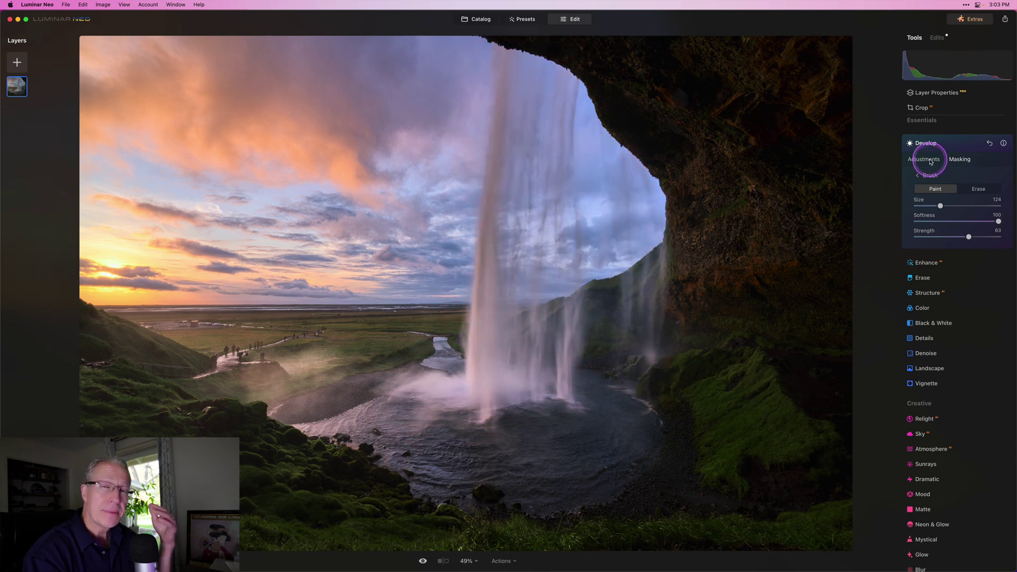
Set Exposure to 0.16 for the masked waterfall area.
{"action": "left_click", "coordinate": [931, 161]}
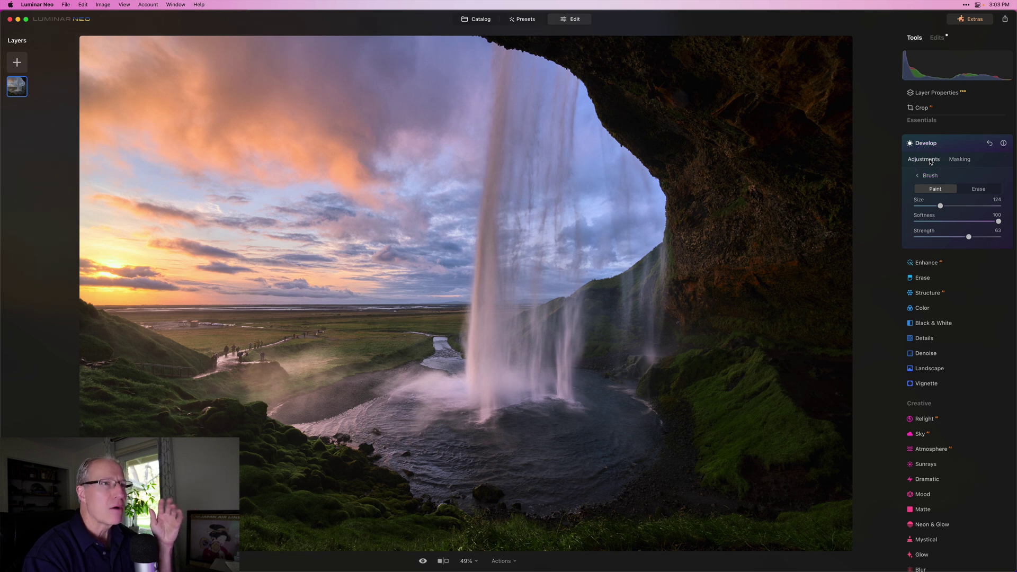
{"action": "left_click", "coordinate": [958, 194]}
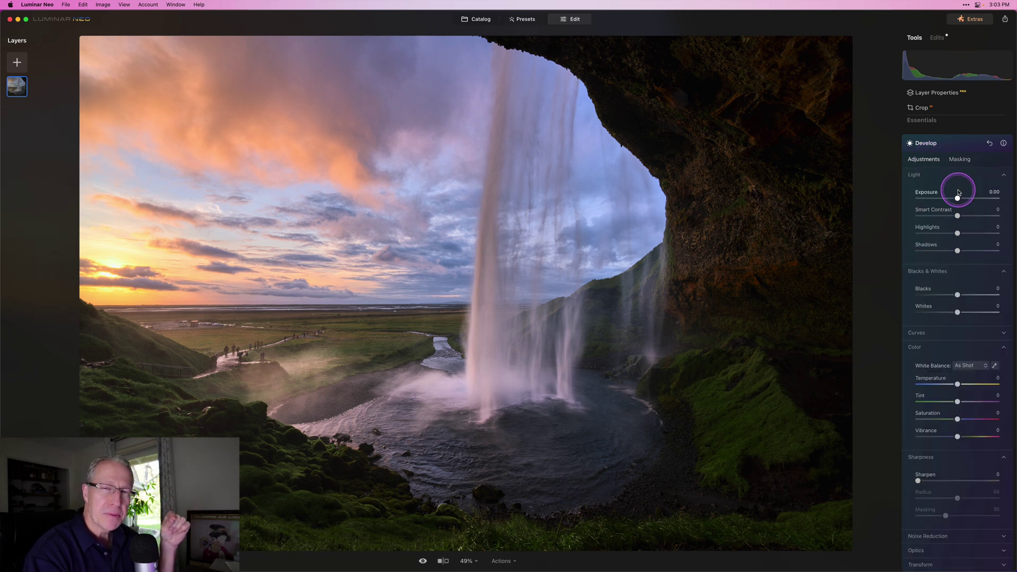
{"action": "left_click_drag", "start_coordinate": [959, 193], "coordinate": [959, 200]}
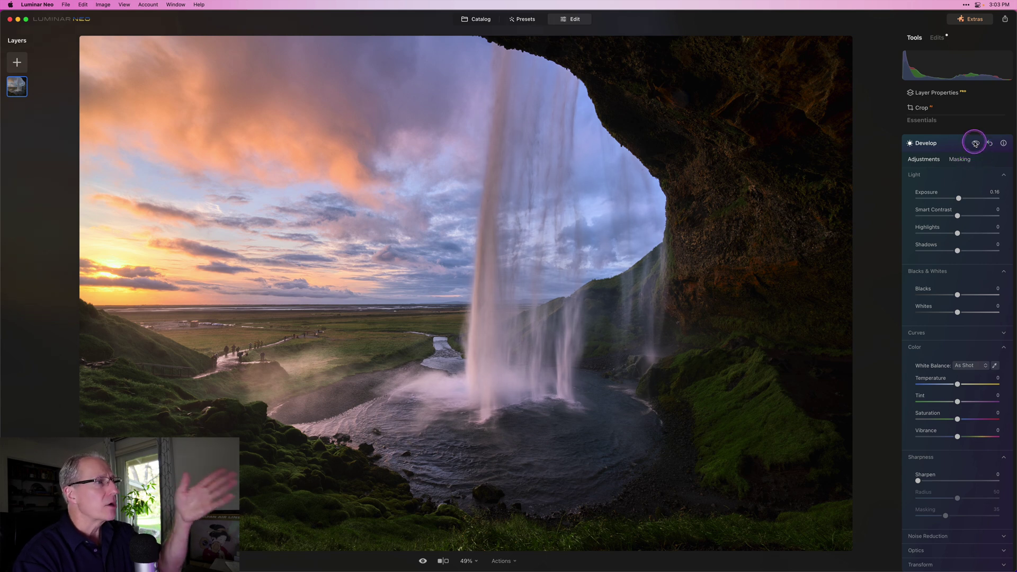
Toggle the Develop eye off and on to compare the waterfall brightening.
{"action": "left_click", "coordinate": [975, 144]}
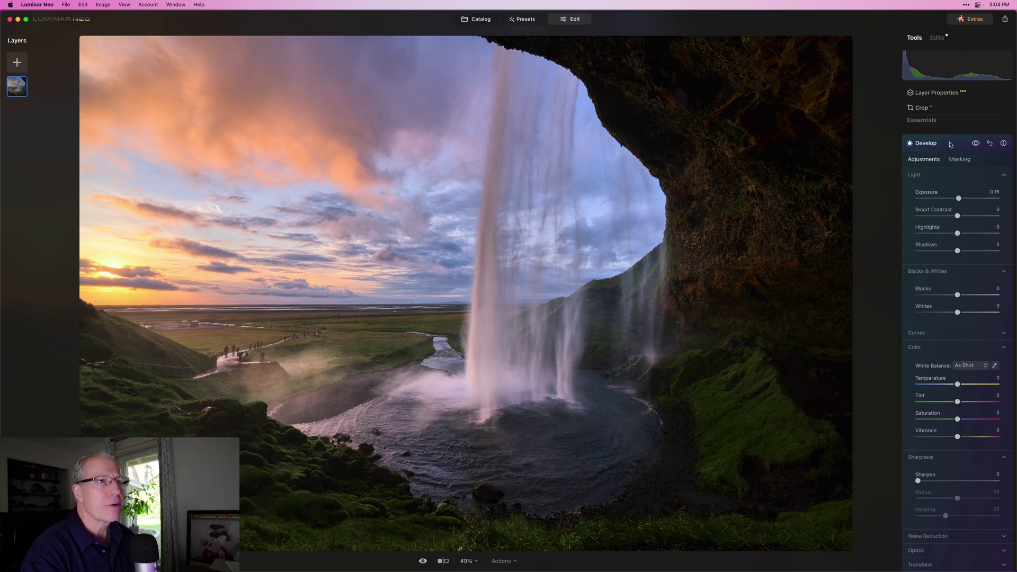
{"action": "left_click", "coordinate": [976, 143]}
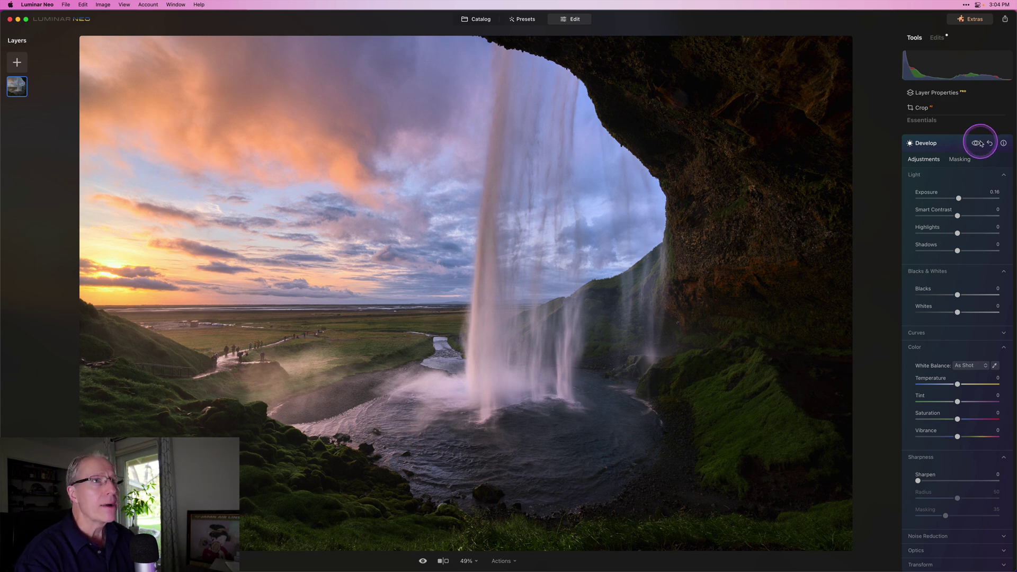
Open Structure and brush-mask the cliffs and foreground greenery with a size-268 brush.
{"action": "left_click", "coordinate": [952, 148]}
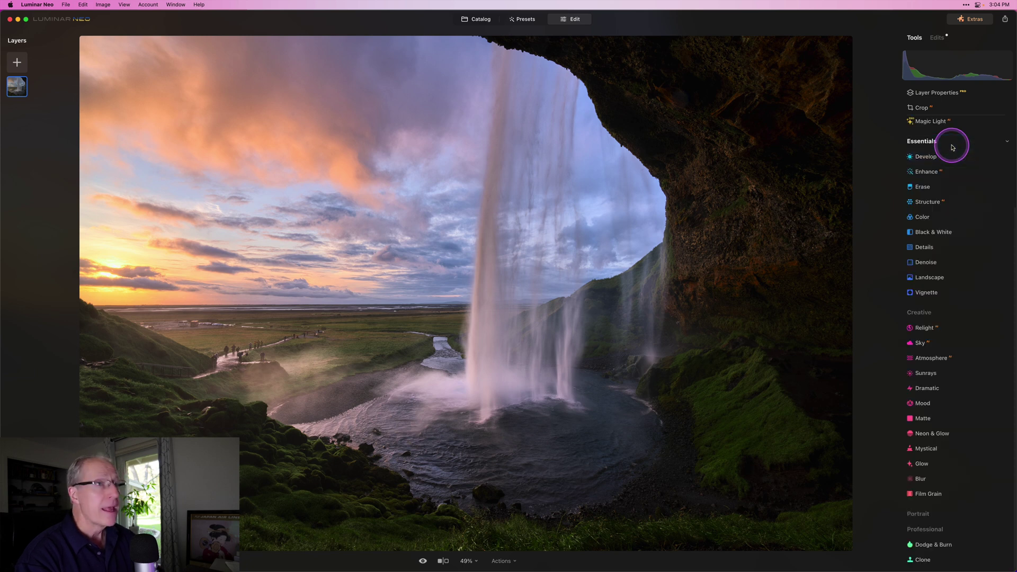
{"action": "left_click", "coordinate": [927, 202]}
{"action": "left_click", "coordinate": [960, 225]}
{"action": "left_click", "coordinate": [926, 244]}
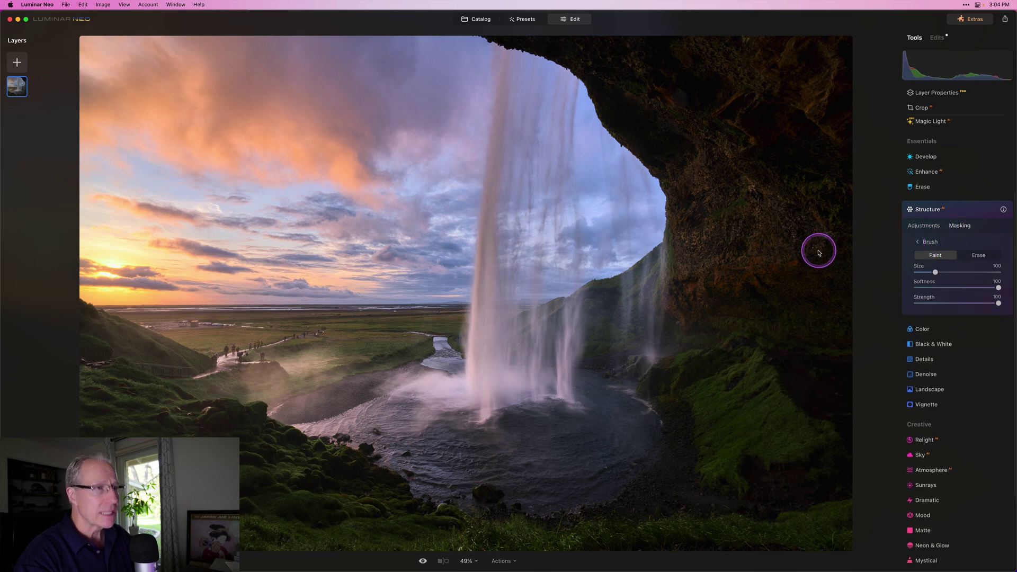
{"action": "key", "text": "bracketright"}
{"action": "key", "text": "bracketright"}
{"action": "key", "text": "bracketright"}
{"action": "key", "text": "bracketright"}
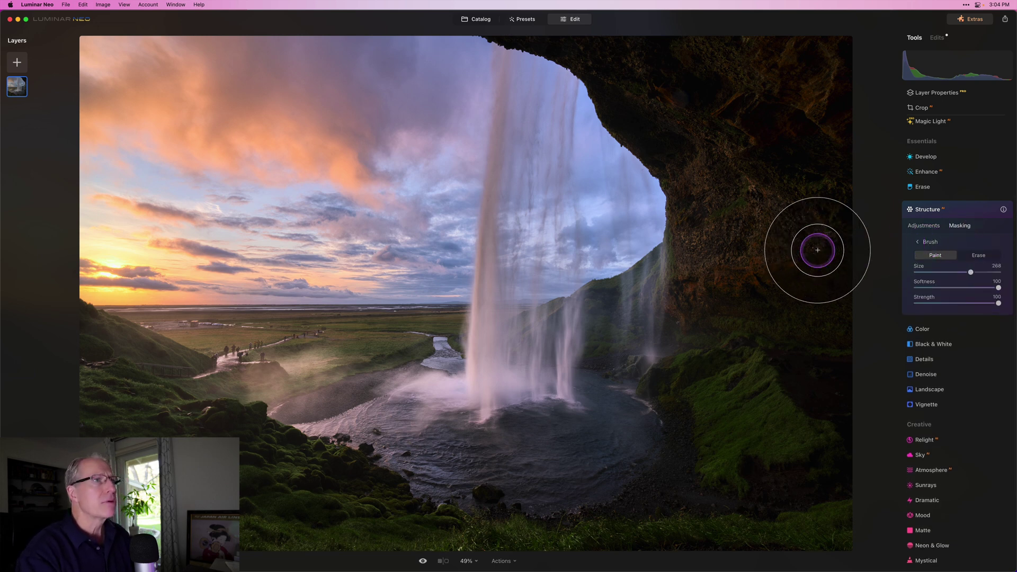
{"action": "mouse_move", "coordinate": [594, 50]}
{"action": "left_mouse_down"}
{"action": "mouse_move", "coordinate": [803, 61]}
{"action": "mouse_move", "coordinate": [776, 77]}
{"action": "mouse_move", "coordinate": [648, 96]}
{"action": "mouse_move", "coordinate": [697, 148]}
{"action": "left_mouse_up"}
{"action": "mouse_move", "coordinate": [713, 286]}
{"action": "left_mouse_down"}
{"action": "mouse_move", "coordinate": [828, 117]}
{"action": "mouse_move", "coordinate": [812, 291]}
{"action": "mouse_move", "coordinate": [799, 179]}
{"action": "mouse_move", "coordinate": [813, 69]}
{"action": "mouse_move", "coordinate": [775, 110]}
{"action": "mouse_move", "coordinate": [655, 83]}
{"action": "mouse_move", "coordinate": [757, 174]}
{"action": "mouse_move", "coordinate": [834, 323]}
{"action": "mouse_move", "coordinate": [812, 469]}
{"action": "mouse_move", "coordinate": [718, 389]}
{"action": "mouse_move", "coordinate": [700, 346]}
{"action": "mouse_move", "coordinate": [724, 350]}
{"action": "mouse_move", "coordinate": [752, 385]}
{"action": "mouse_move", "coordinate": [736, 483]}
{"action": "mouse_move", "coordinate": [834, 524]}
{"action": "mouse_move", "coordinate": [704, 520]}
{"action": "mouse_move", "coordinate": [701, 501]}
{"action": "mouse_move", "coordinate": [659, 535]}
{"action": "mouse_move", "coordinate": [504, 565]}
{"action": "left_mouse_up"}
{"action": "mouse_move", "coordinate": [429, 544]}
{"action": "left_mouse_down"}
{"action": "mouse_move", "coordinate": [328, 485]}
{"action": "mouse_move", "coordinate": [174, 432]}
{"action": "mouse_move", "coordinate": [83, 410]}
{"action": "mouse_move", "coordinate": [43, 410]}
{"action": "mouse_move", "coordinate": [25, 423]}
{"action": "left_mouse_up"}
{"action": "left_click_drag", "start_coordinate": [349, 539], "coordinate": [364, 543]}
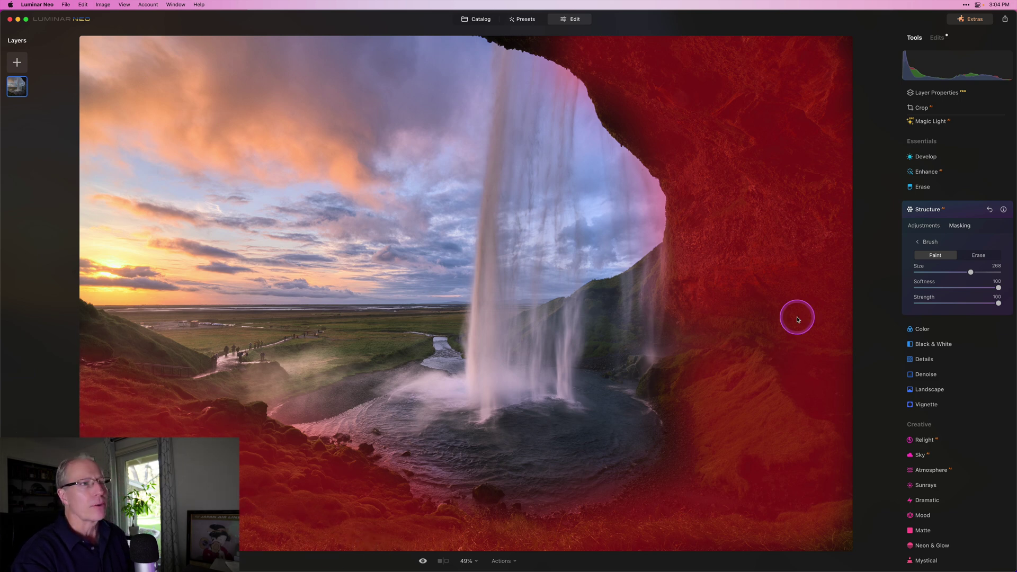
Set the masked Structure Amount to 11 and toggle the effect to compare.
{"action": "left_click", "coordinate": [927, 226]}
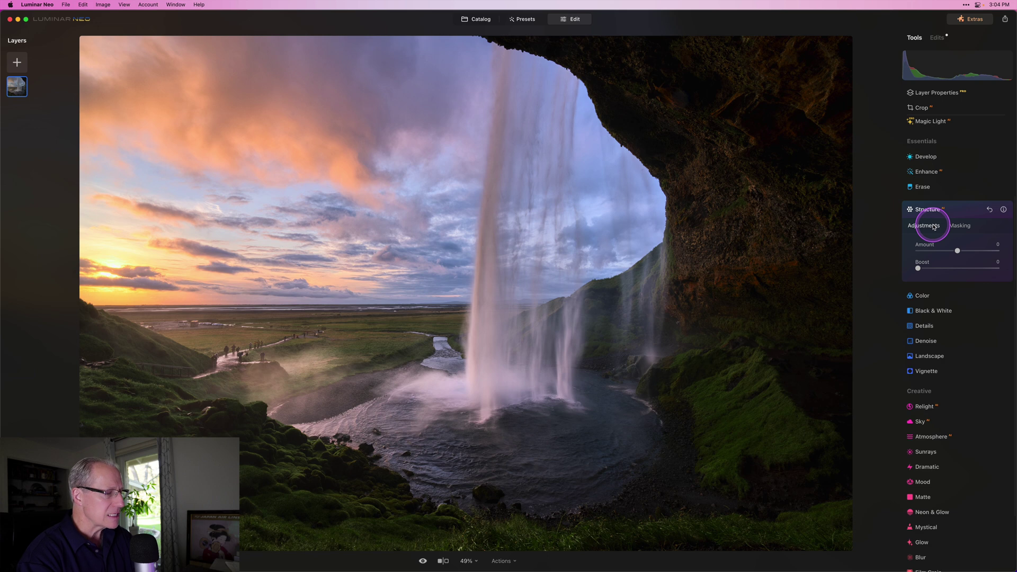
{"action": "left_click_drag", "start_coordinate": [958, 250], "coordinate": [959, 252]}
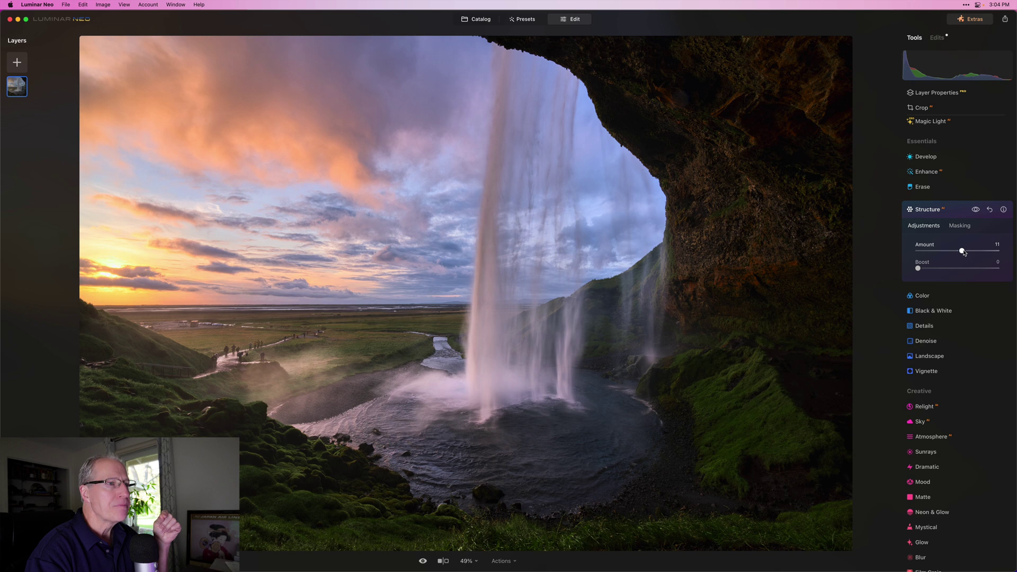
{"action": "left_click", "coordinate": [976, 209]}
{"action": "left_click", "coordinate": [976, 210]}
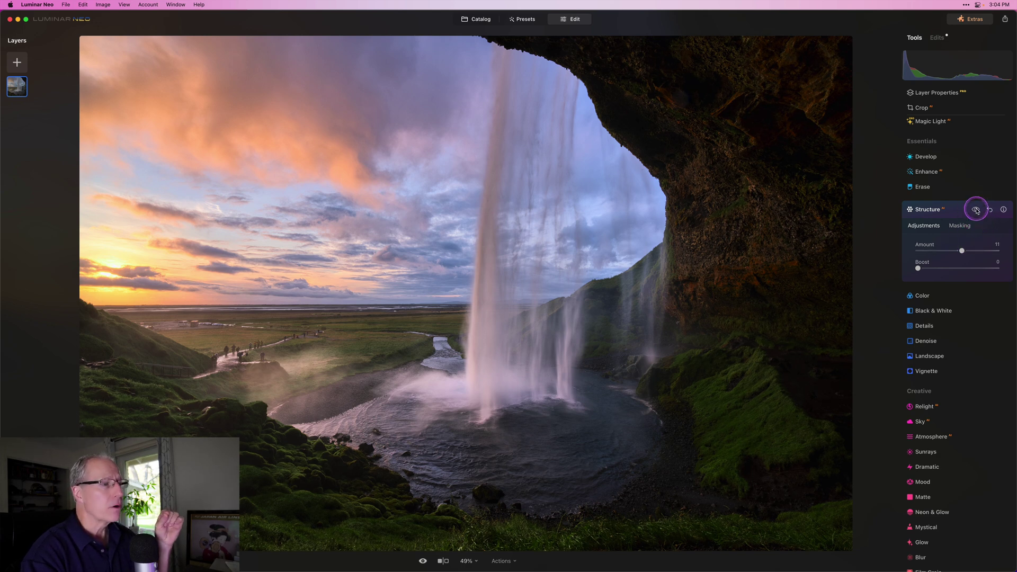
{"action": "left_click", "coordinate": [963, 209]}
Start a new Structure adjustment and brush-mask the sky and waterfall top at size 220.
{"action": "left_click", "coordinate": [947, 208]}
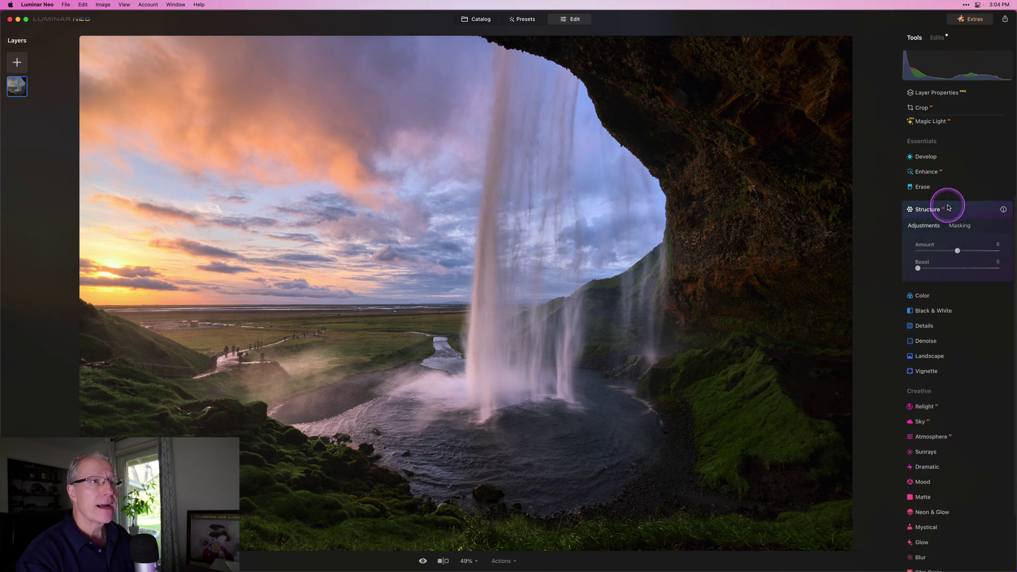
{"action": "left_click", "coordinate": [956, 228]}
{"action": "left_click", "coordinate": [925, 244]}
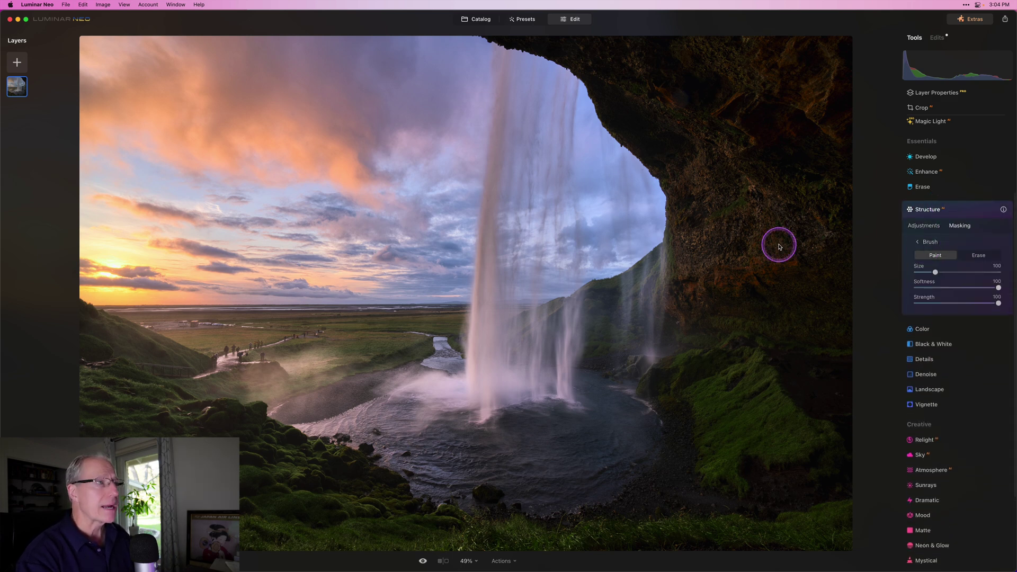
{"action": "key", "text": "bracketright"}
{"action": "key", "text": "bracketright"}
{"action": "key", "text": "bracketright"}
{"action": "key", "text": "bracketright"}
{"action": "key", "text": "bracketright"}
{"action": "key", "text": "bracketright"}
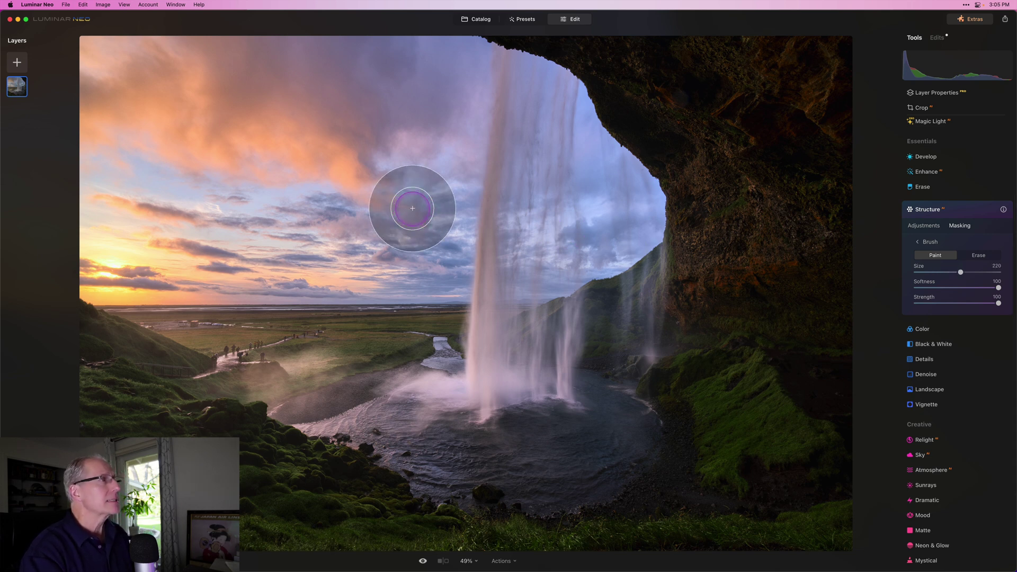
{"action": "mouse_move", "coordinate": [428, 69]}
{"action": "left_mouse_down"}
{"action": "mouse_move", "coordinate": [499, 75]}
{"action": "mouse_move", "coordinate": [559, 115]}
{"action": "mouse_move", "coordinate": [623, 205]}
{"action": "mouse_move", "coordinate": [626, 230]}
{"action": "mouse_move", "coordinate": [483, 279]}
{"action": "mouse_move", "coordinate": [85, 258]}
{"action": "mouse_move", "coordinate": [105, 83]}
{"action": "mouse_move", "coordinate": [247, 74]}
{"action": "mouse_move", "coordinate": [378, 40]}
{"action": "mouse_move", "coordinate": [239, 101]}
{"action": "mouse_move", "coordinate": [461, 148]}
{"action": "mouse_move", "coordinate": [546, 197]}
{"action": "mouse_move", "coordinate": [364, 189]}
{"action": "mouse_move", "coordinate": [235, 199]}
{"action": "mouse_move", "coordinate": [137, 131]}
{"action": "mouse_move", "coordinate": [113, 59]}
{"action": "mouse_move", "coordinate": [79, 49]}
{"action": "mouse_move", "coordinate": [182, 51]}
{"action": "mouse_move", "coordinate": [144, 128]}
{"action": "left_mouse_up"}
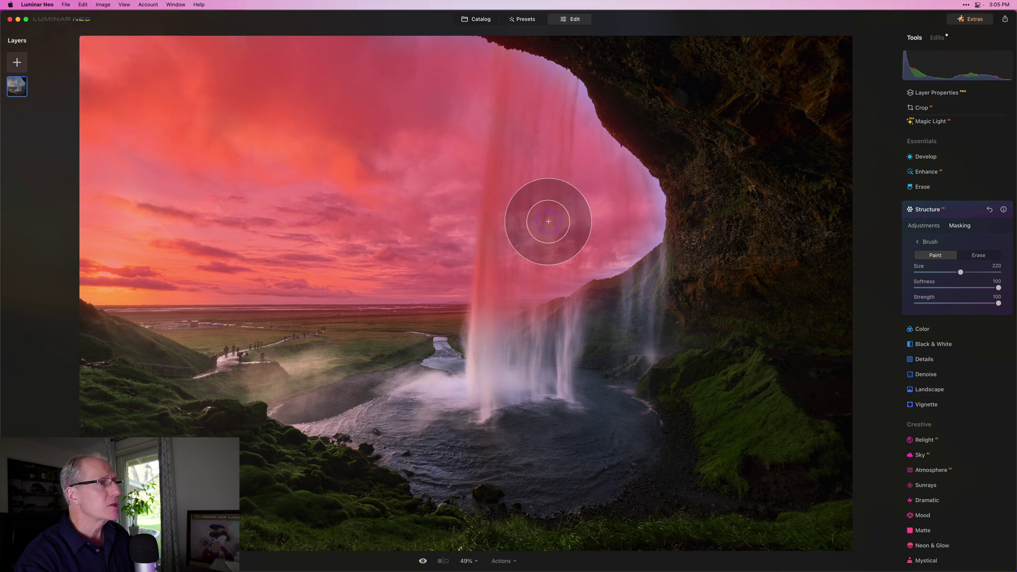
Set the masked Structure Amount to −19 and collapse the Structure panel.
{"action": "left_click", "coordinate": [926, 226]}
{"action": "left_click_drag", "start_coordinate": [956, 251], "coordinate": [956, 252]}
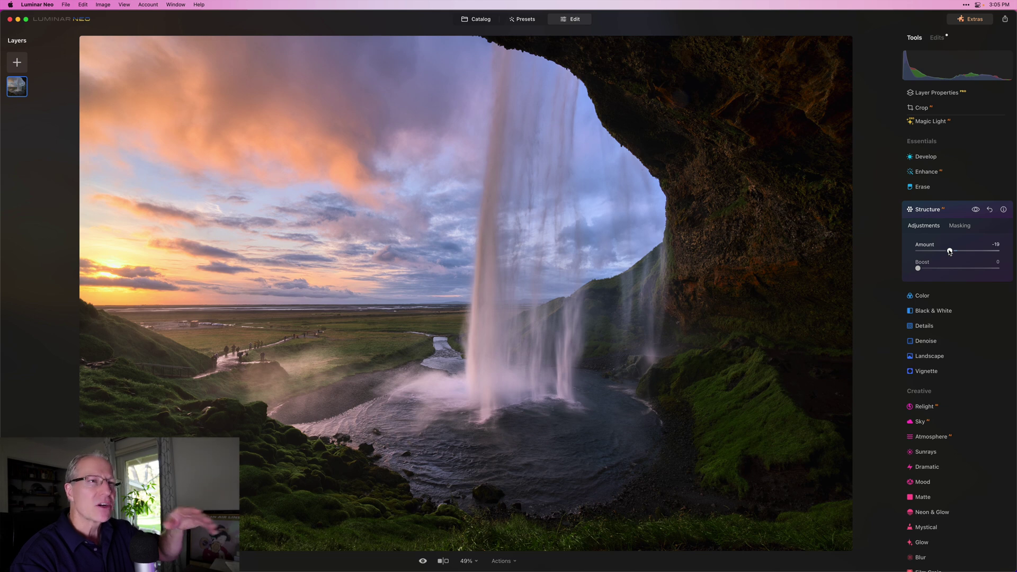
{"action": "left_click", "coordinate": [963, 252]}
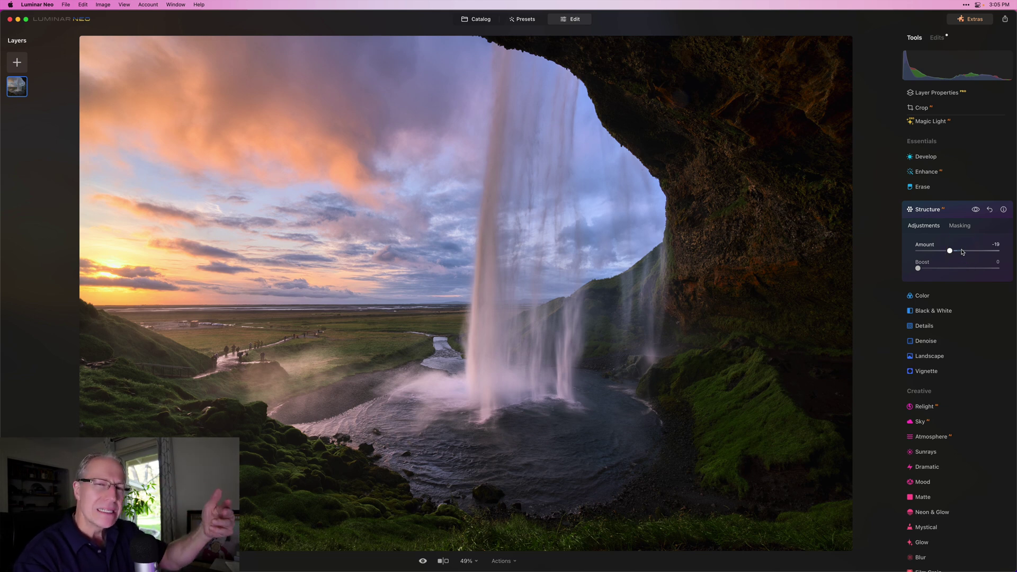
{"action": "left_click", "coordinate": [952, 213]}
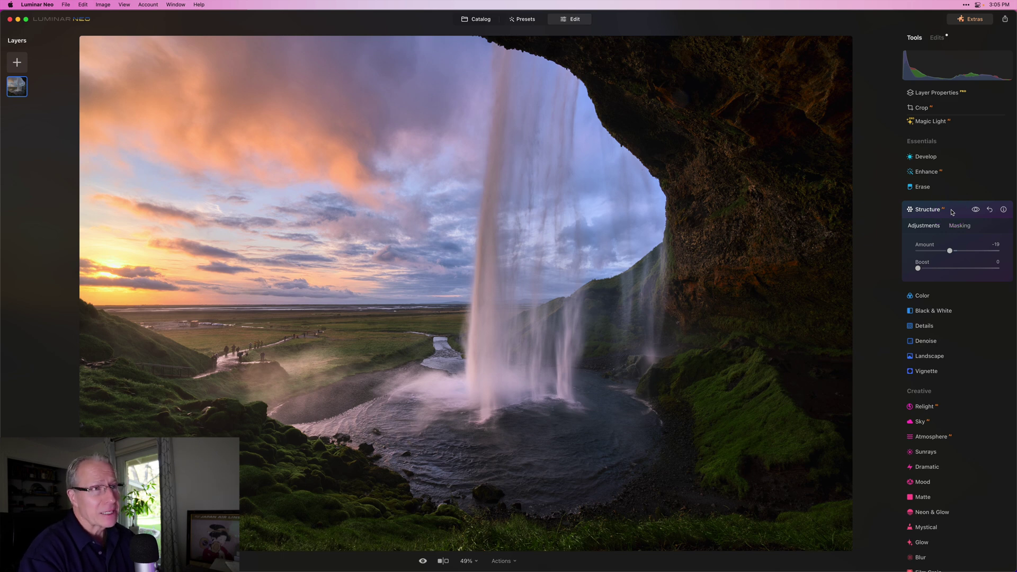
{"action": "left_click", "coordinate": [952, 212]}
Open Enhance and paint a brush mask of about size 244 over the upper sky.
{"action": "scroll", "coordinate": [952, 212], "scroll_direction": "up", "scroll_amount": 3}
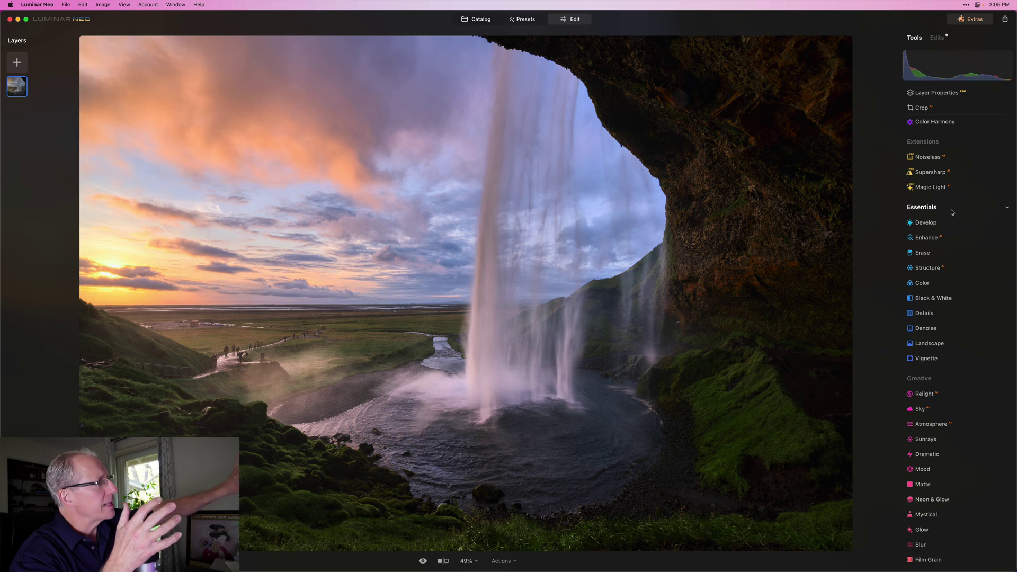
{"action": "left_click", "coordinate": [928, 236]}
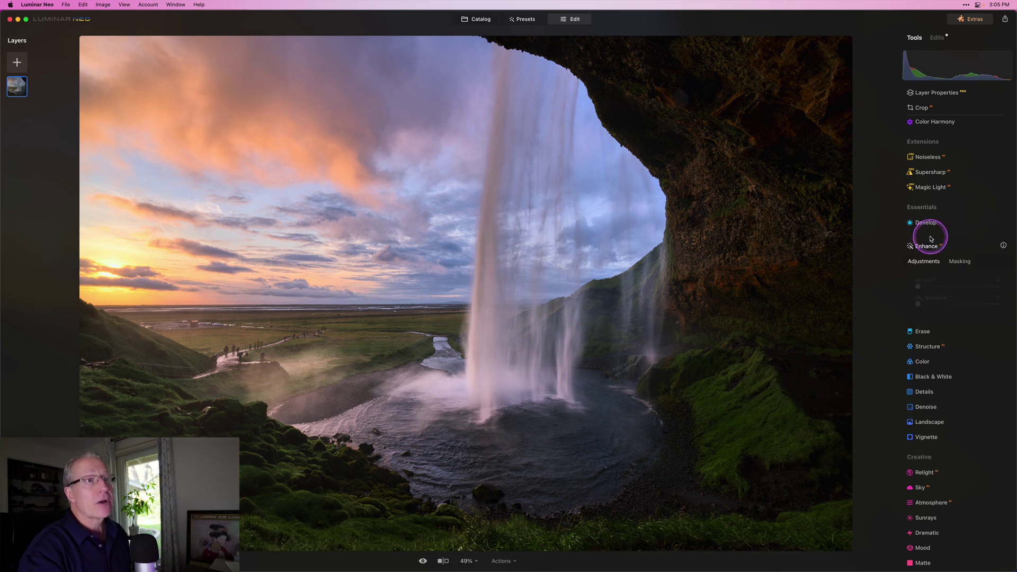
{"action": "left_click", "coordinate": [960, 155]}
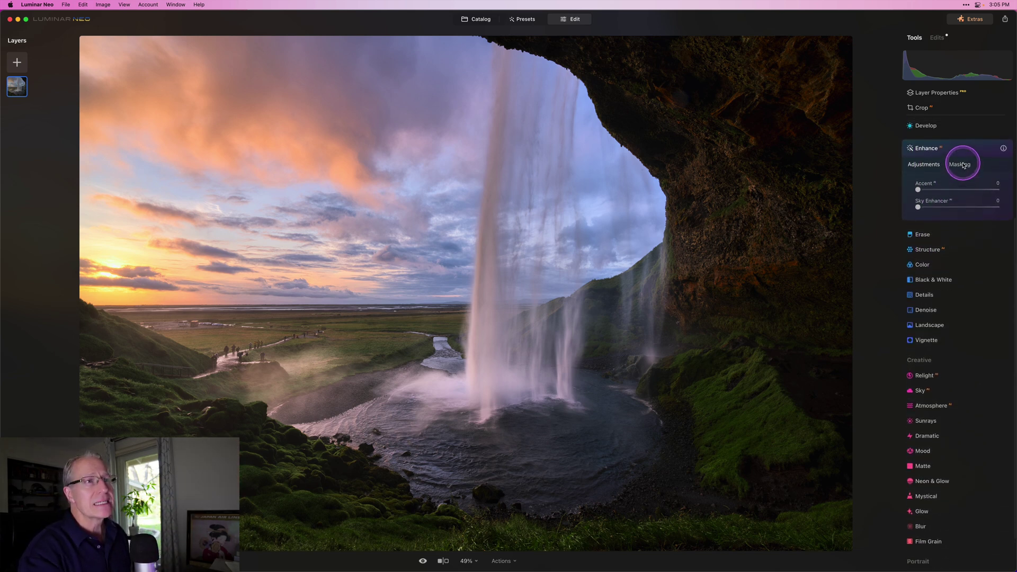
{"action": "left_click", "coordinate": [926, 183]}
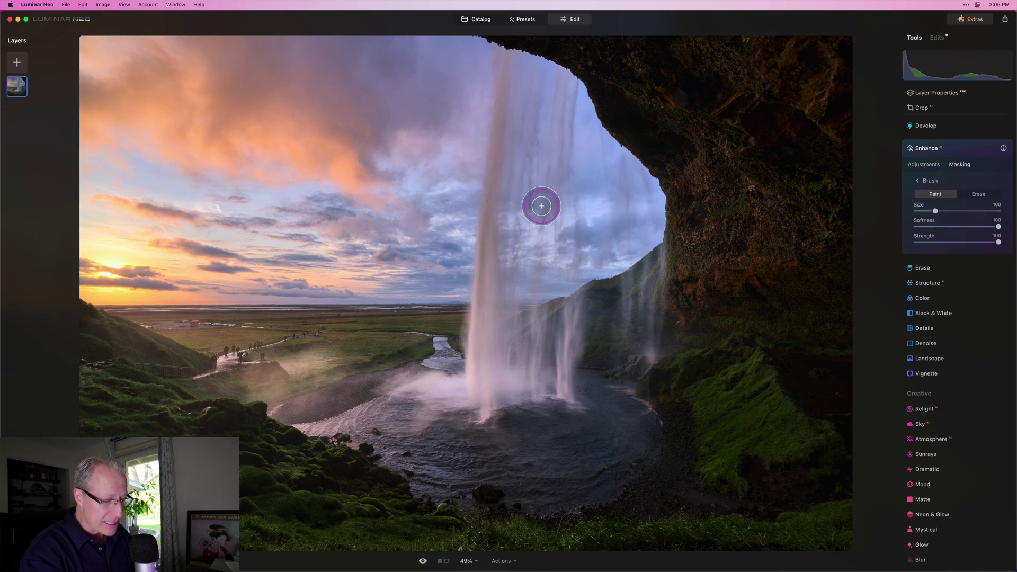
{"action": "key", "text": "bracketright"}
{"action": "key", "text": "bracketright"}
{"action": "key", "text": "bracketright"}
{"action": "key", "text": "bracketright"}
{"action": "key", "text": "bracketright"}
{"action": "key", "text": "bracketright"}
{"action": "key", "text": "bracketright"}
{"action": "key", "text": "bracketright"}
{"action": "key", "text": "bracketright"}
{"action": "key", "text": "bracketright"}
{"action": "key", "text": "bracketright"}
{"action": "key", "text": "bracketright"}
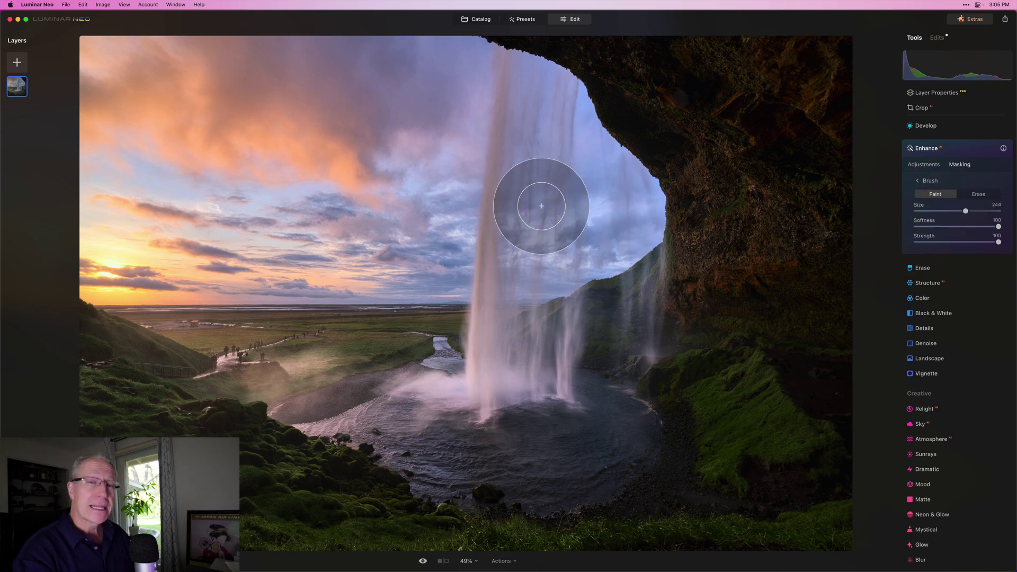
{"action": "mouse_move", "coordinate": [402, 68]}
{"action": "left_mouse_down"}
{"action": "mouse_move", "coordinate": [486, 80]}
{"action": "mouse_move", "coordinate": [518, 107]}
{"action": "mouse_move", "coordinate": [550, 112]}
{"action": "mouse_move", "coordinate": [605, 194]}
{"action": "mouse_move", "coordinate": [618, 230]}
{"action": "mouse_move", "coordinate": [608, 255]}
{"action": "mouse_move", "coordinate": [566, 298]}
{"action": "mouse_move", "coordinate": [539, 351]}
{"action": "mouse_move", "coordinate": [605, 419]}
{"action": "mouse_move", "coordinate": [569, 434]}
{"action": "mouse_move", "coordinate": [500, 431]}
{"action": "mouse_move", "coordinate": [468, 406]}
{"action": "mouse_move", "coordinate": [375, 402]}
{"action": "mouse_move", "coordinate": [292, 338]}
{"action": "mouse_move", "coordinate": [94, 251]}
{"action": "mouse_move", "coordinate": [119, 96]}
{"action": "mouse_move", "coordinate": [106, 46]}
{"action": "mouse_move", "coordinate": [407, 61]}
{"action": "mouse_move", "coordinate": [485, 175]}
{"action": "mouse_move", "coordinate": [575, 219]}
{"action": "mouse_move", "coordinate": [396, 282]}
{"action": "mouse_move", "coordinate": [348, 280]}
{"action": "mouse_move", "coordinate": [190, 237]}
{"action": "mouse_move", "coordinate": [249, 145]}
{"action": "mouse_move", "coordinate": [439, 200]}
{"action": "mouse_move", "coordinate": [322, 148]}
{"action": "mouse_move", "coordinate": [146, 142]}
{"action": "mouse_move", "coordinate": [101, 62]}
{"action": "mouse_move", "coordinate": [96, 229]}
{"action": "mouse_move", "coordinate": [301, 231]}
{"action": "mouse_move", "coordinate": [415, 275]}
{"action": "mouse_move", "coordinate": [417, 301]}
{"action": "mouse_move", "coordinate": [496, 364]}
{"action": "mouse_move", "coordinate": [462, 300]}
{"action": "mouse_move", "coordinate": [349, 375]}
{"action": "mouse_move", "coordinate": [397, 407]}
{"action": "mouse_move", "coordinate": [590, 442]}
{"action": "left_mouse_up"}
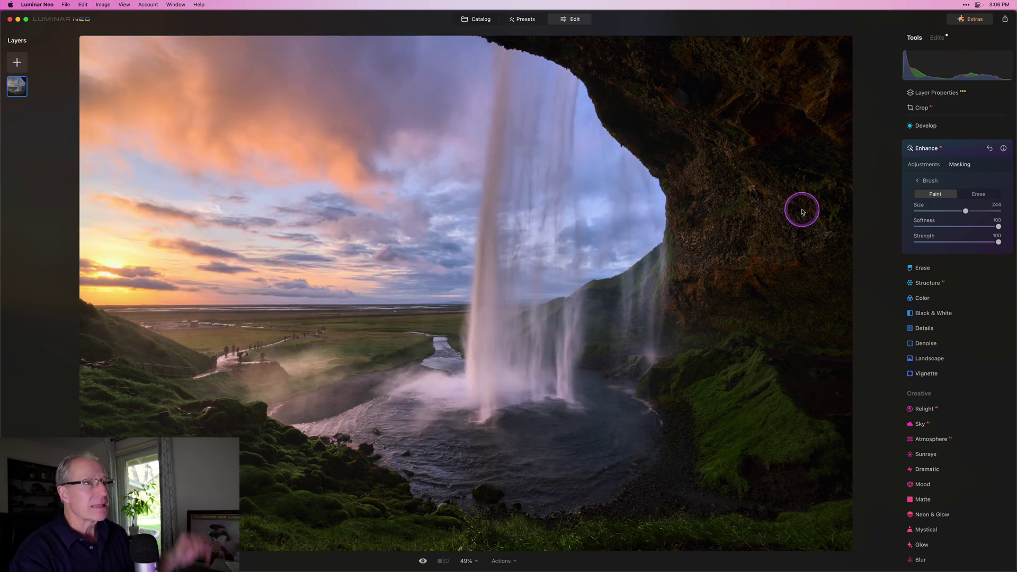
Raise the masked Enhance Accent to 27 and compare the sky with and without it.
{"action": "left_click", "coordinate": [934, 163]}
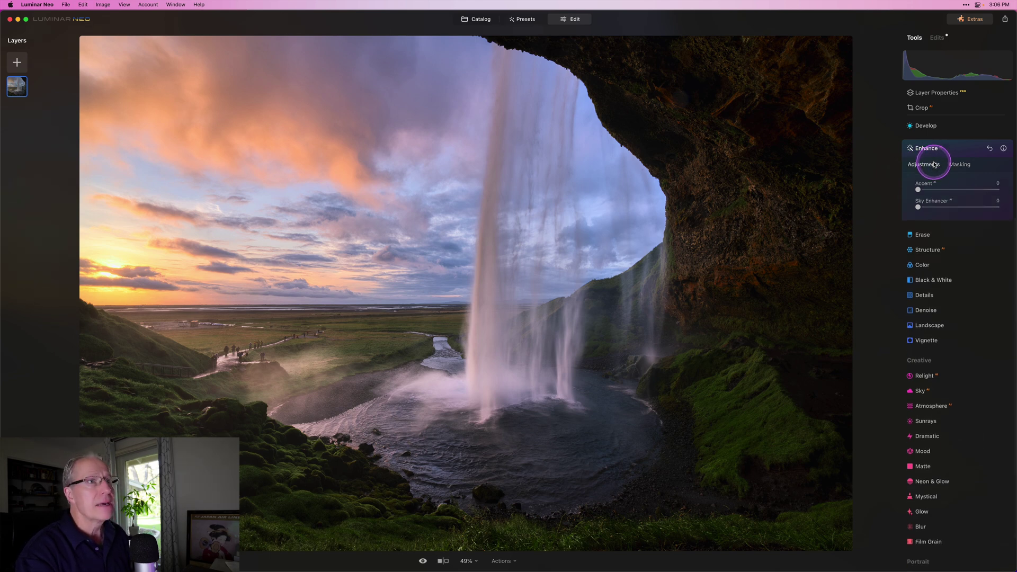
{"action": "left_click", "coordinate": [939, 194]}
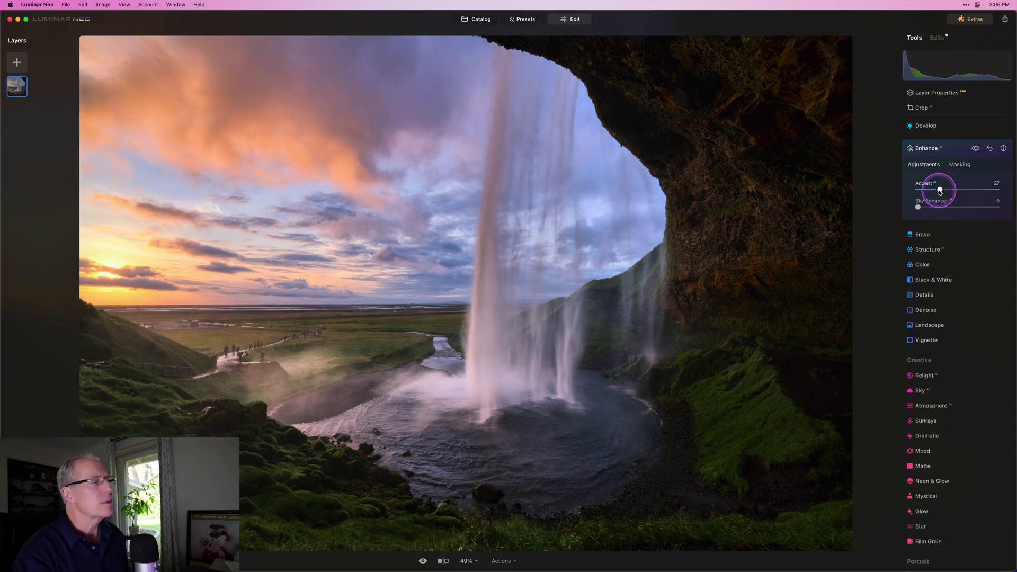
{"action": "left_click", "coordinate": [977, 149]}
{"action": "left_click", "coordinate": [976, 149]}
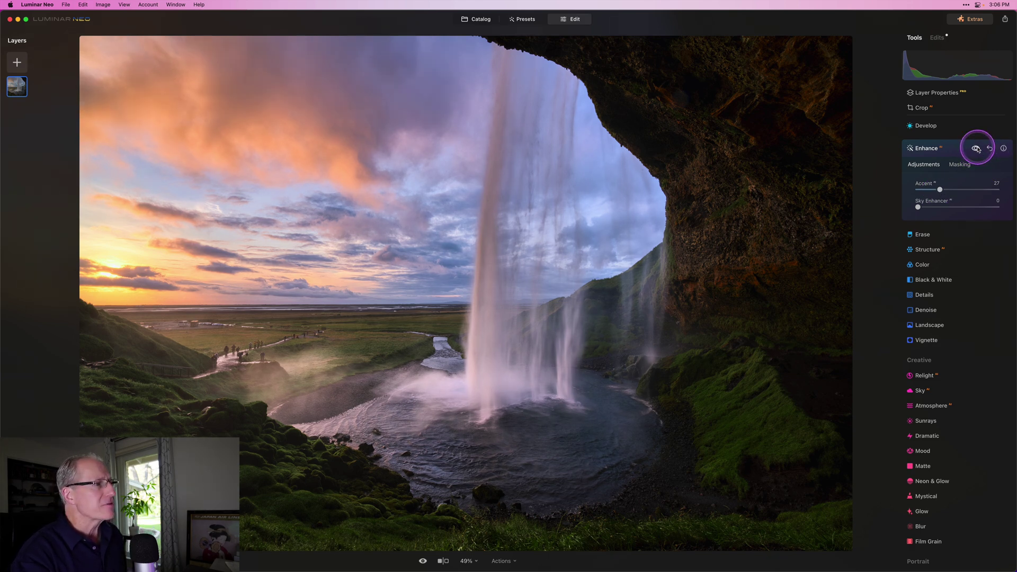
{"action": "left_click", "coordinate": [976, 149]}
{"action": "left_click", "coordinate": [976, 149]}
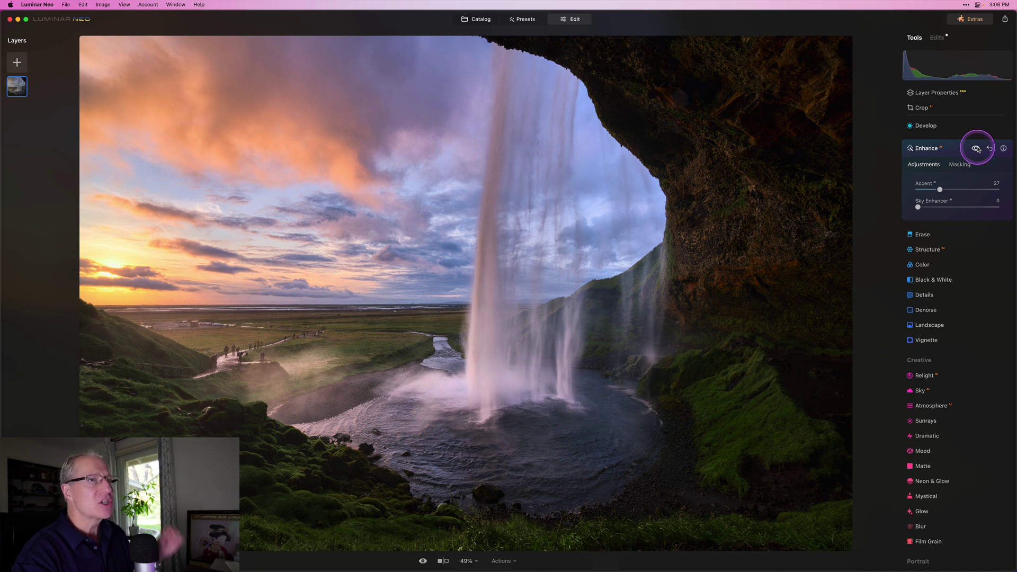
{"action": "left_click", "coordinate": [976, 148]}
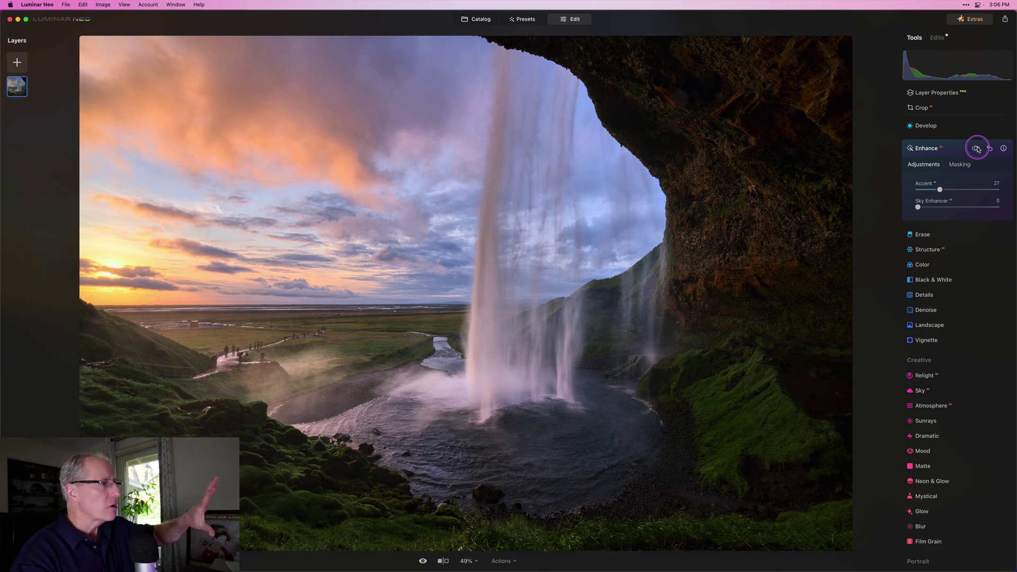
{"action": "left_click", "coordinate": [977, 149]}
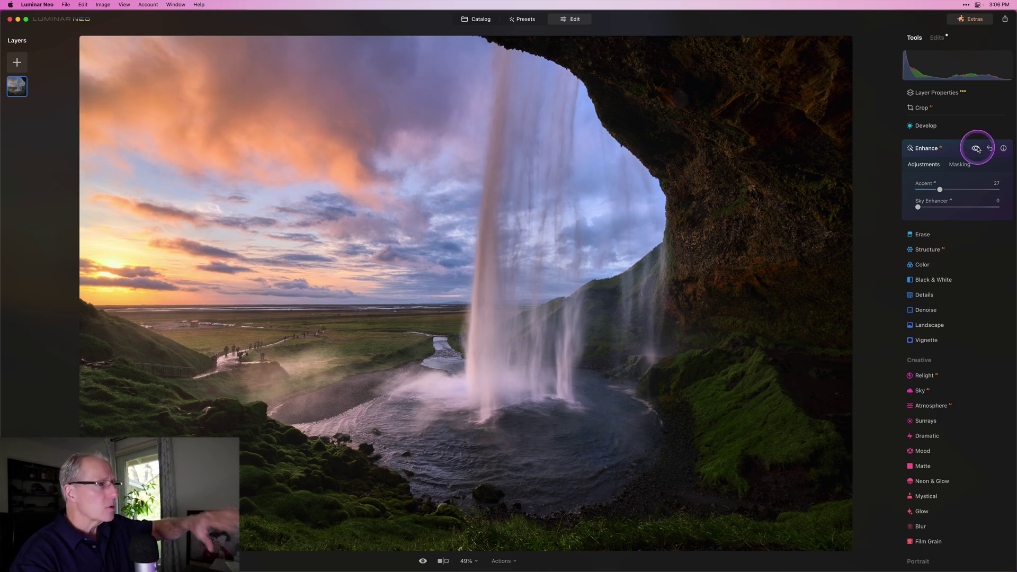
Collapse Enhance and add Color Harmony with Brilliance 6 and Warmth 3.
{"action": "left_click", "coordinate": [946, 149]}
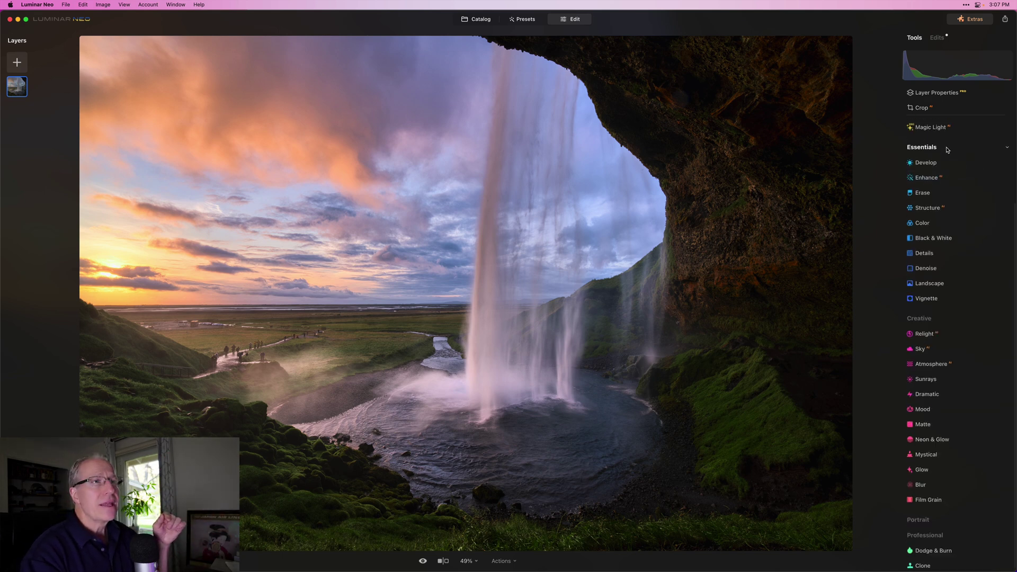
{"action": "left_click", "coordinate": [947, 157]}
{"action": "left_click", "coordinate": [948, 169]}
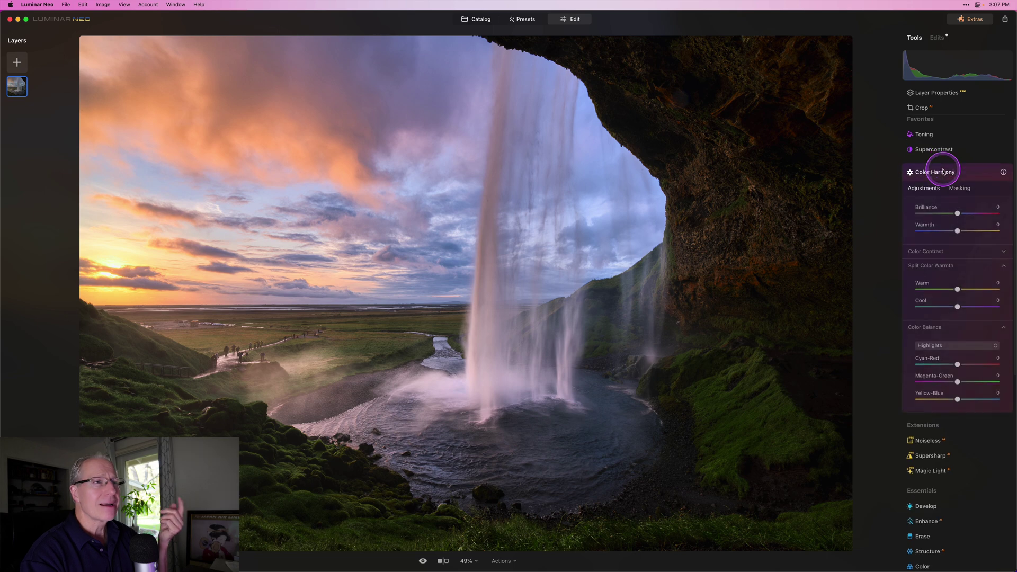
{"action": "left_click", "coordinate": [958, 187]}
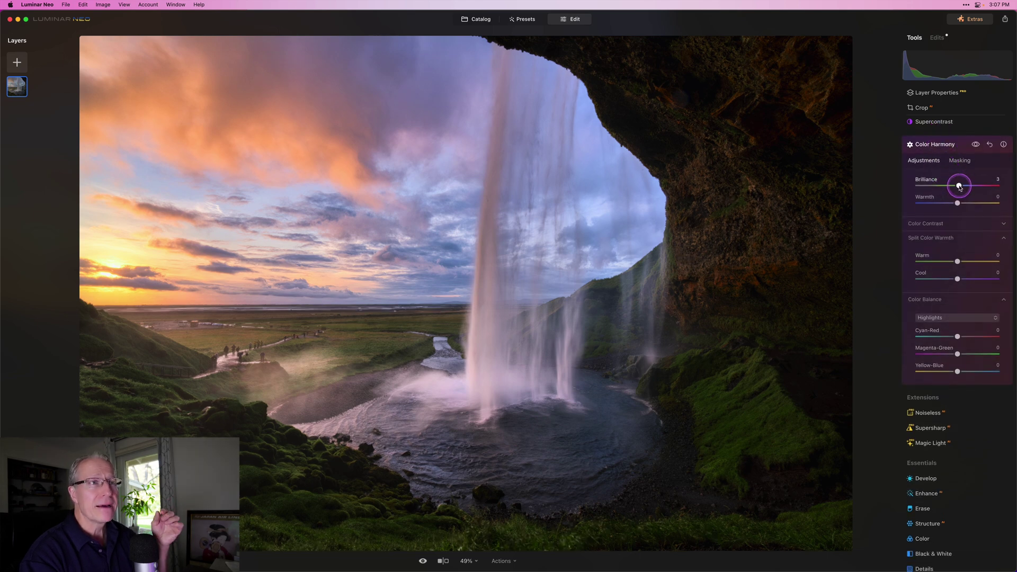
{"action": "left_click", "coordinate": [958, 204]}
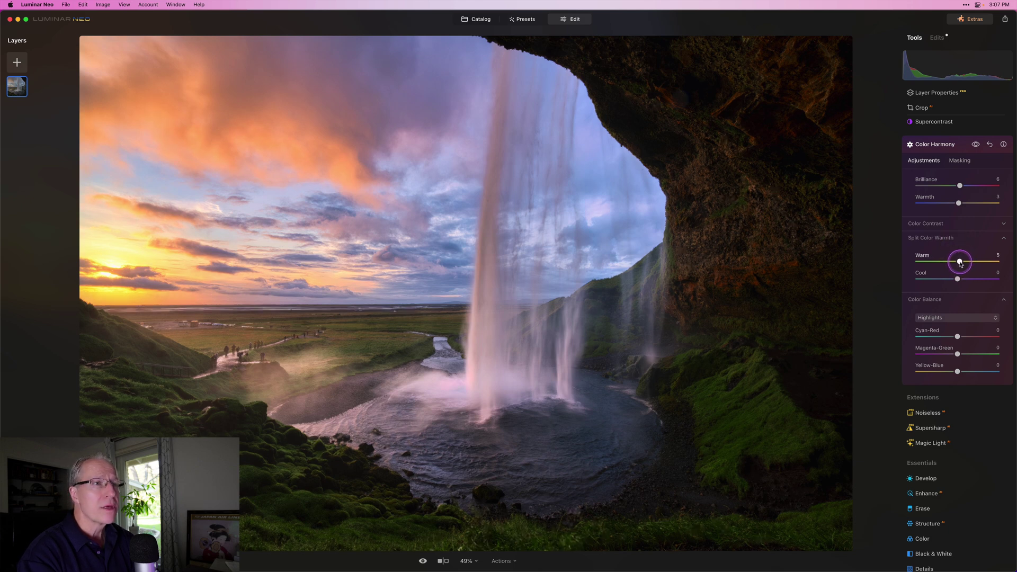
Set Color Harmony's Split Color Warmth to Warm 6 and Cool -8.
{"action": "left_click_drag", "start_coordinate": [958, 279], "coordinate": [956, 281]}
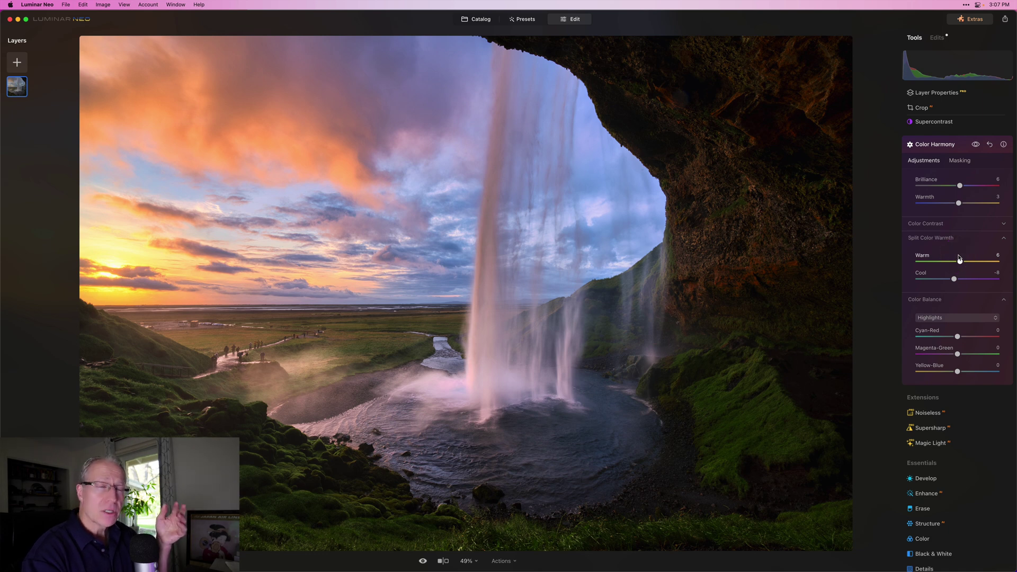
{"action": "left_click", "coordinate": [953, 280]}
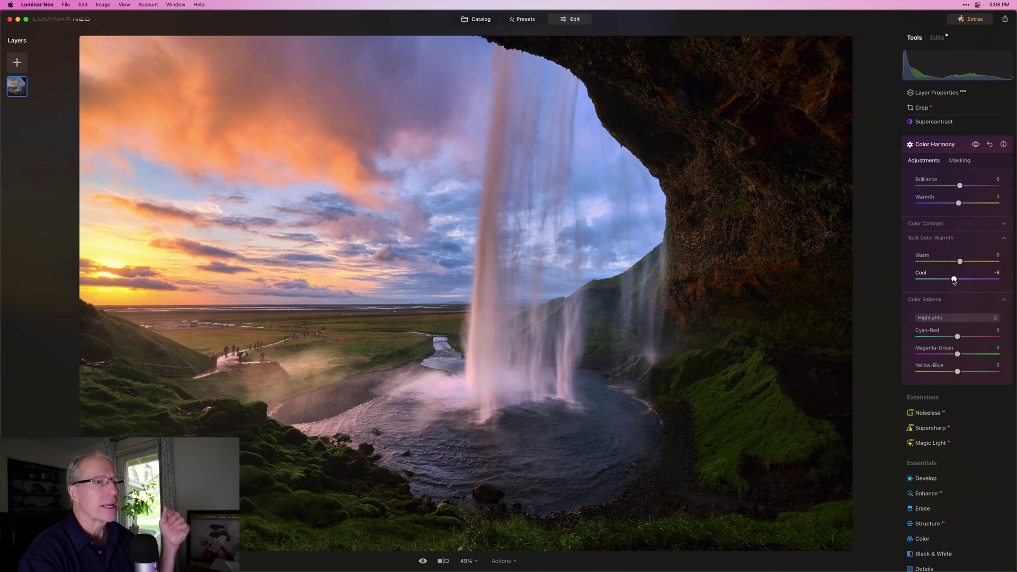
{"action": "left_click", "coordinate": [952, 291]}
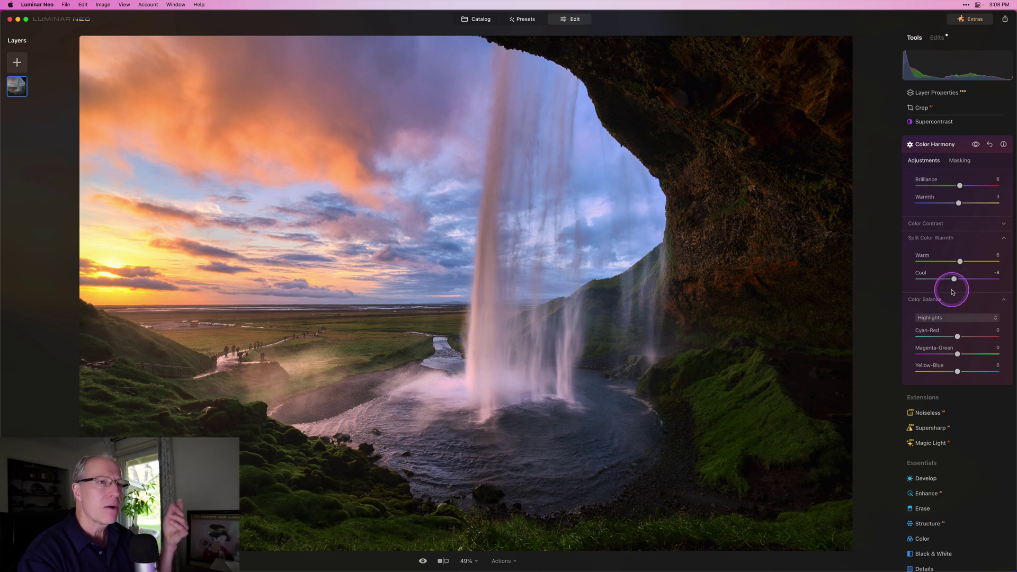
Set the Color Balance highlights to Cyan-Red 1 and Magenta-Green -3.
{"action": "left_click", "coordinate": [976, 144]}
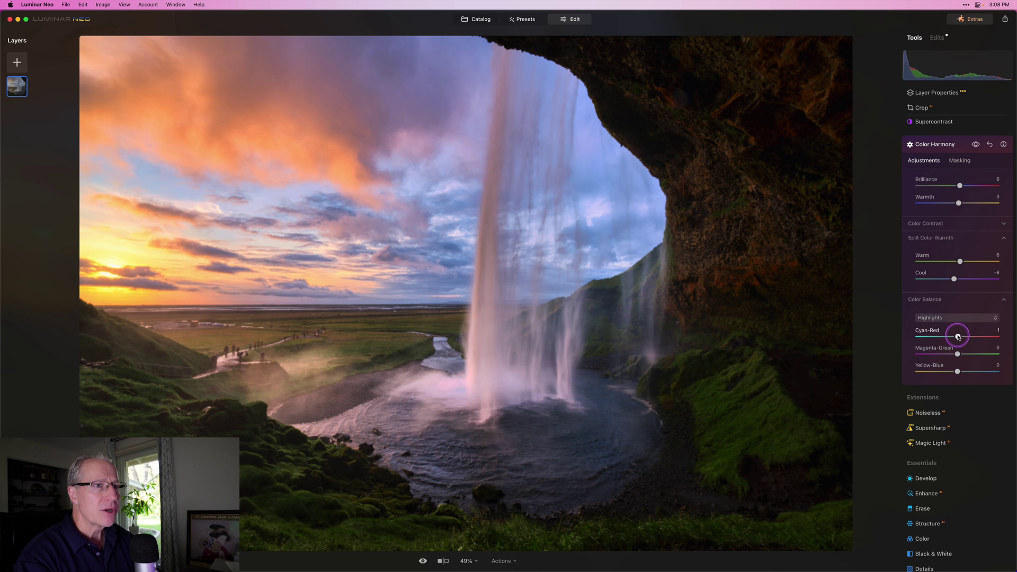
{"action": "left_click_drag", "start_coordinate": [958, 354], "coordinate": [956, 355]}
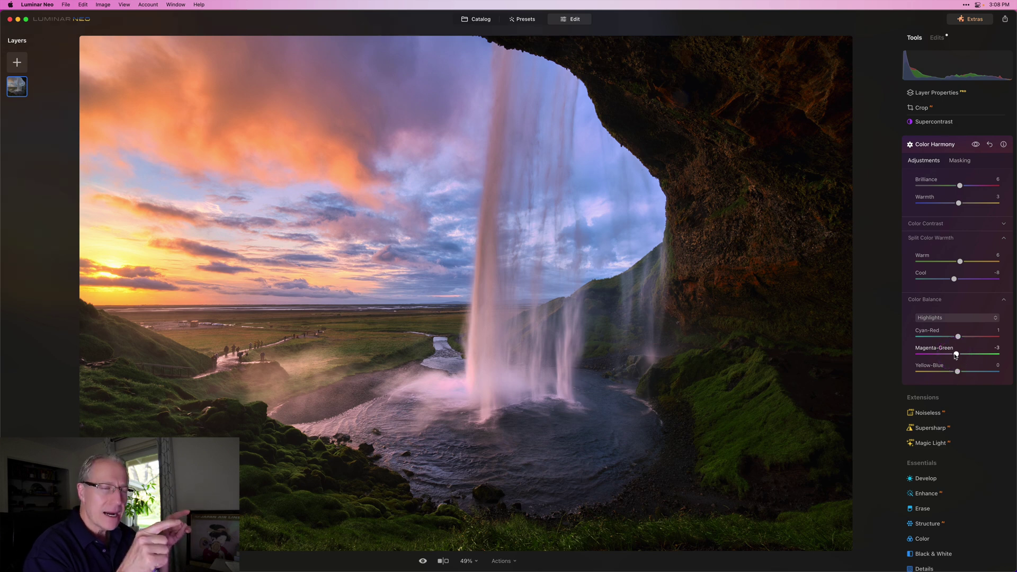
{"action": "left_click", "coordinate": [887, 364]}
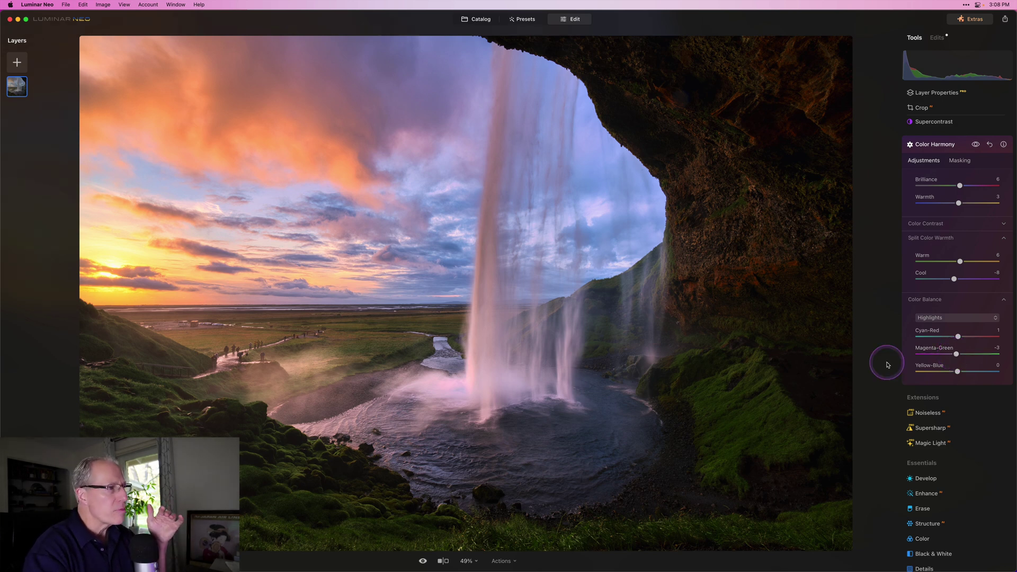
Switch Color Balance to Shadows and set Yellow-Blue to 3.
{"action": "left_click", "coordinate": [961, 320]}
{"action": "left_click", "coordinate": [949, 331]}
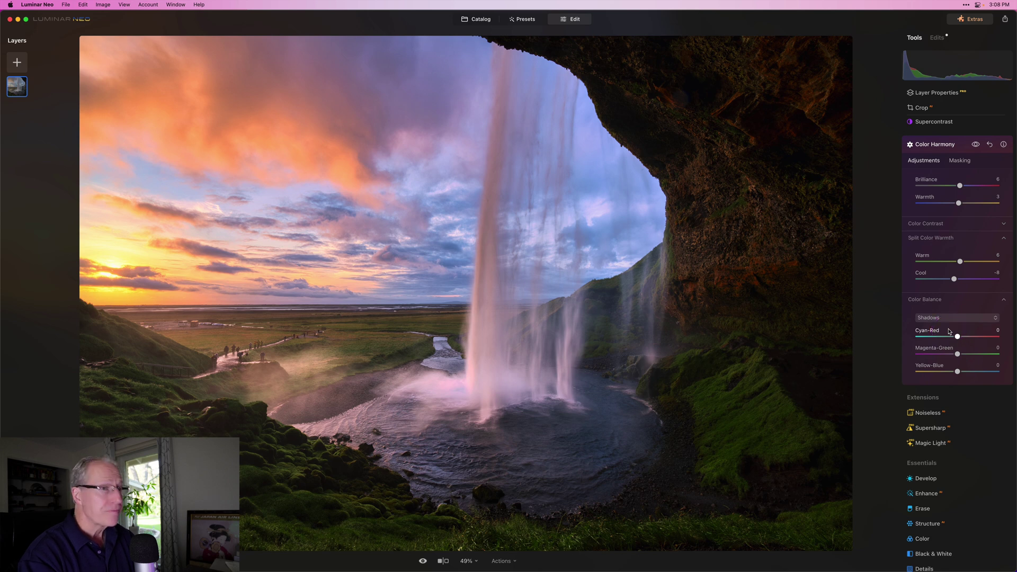
{"action": "left_click_drag", "start_coordinate": [959, 372], "coordinate": [960, 372]}
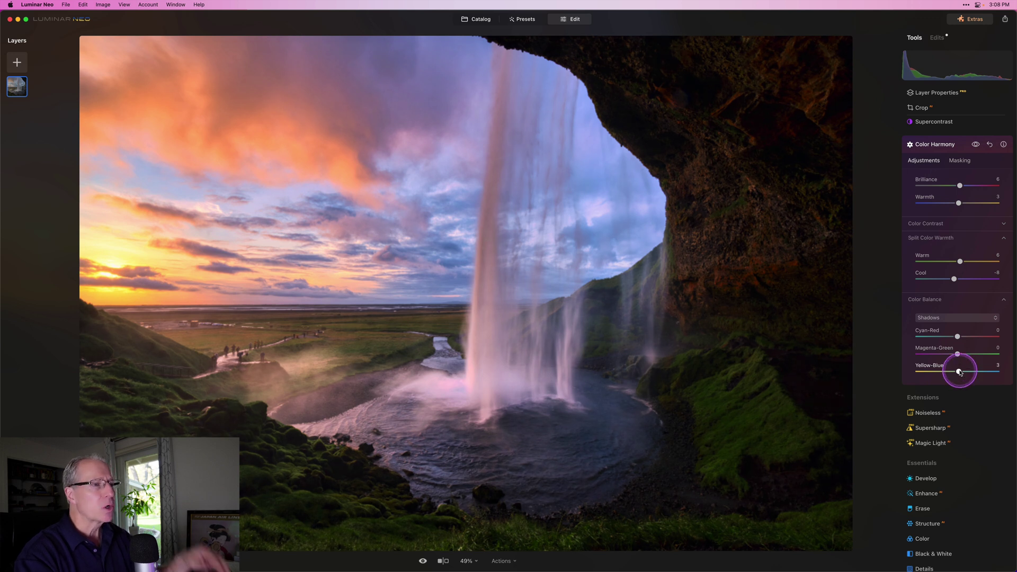
{"action": "left_click_drag", "start_coordinate": [960, 372], "coordinate": [960, 373]}
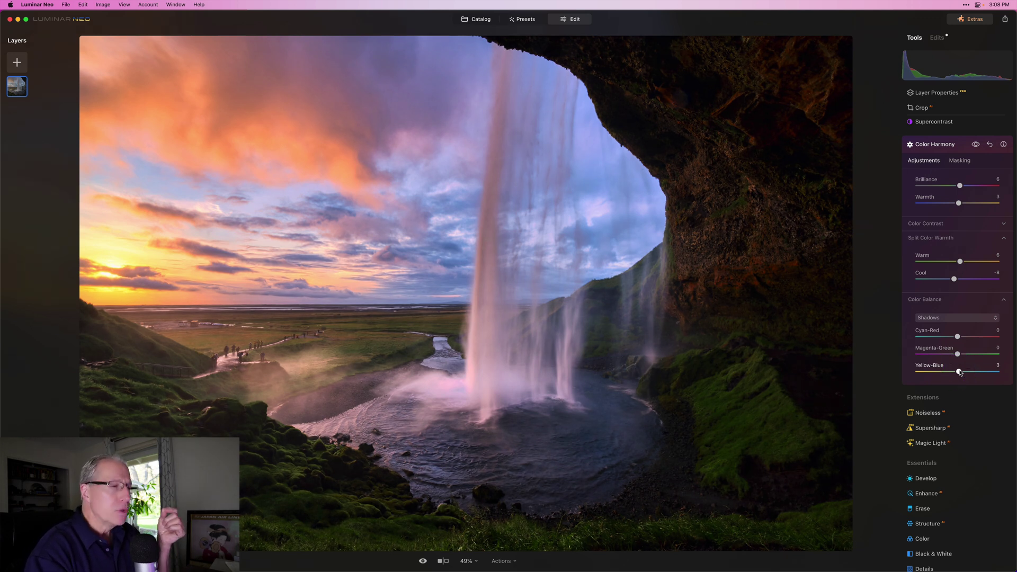
Erase Color Harmony from the waterfall base and pool using a 70% strength brush mask.
{"action": "left_click", "coordinate": [959, 160]}
{"action": "left_click", "coordinate": [927, 179]}
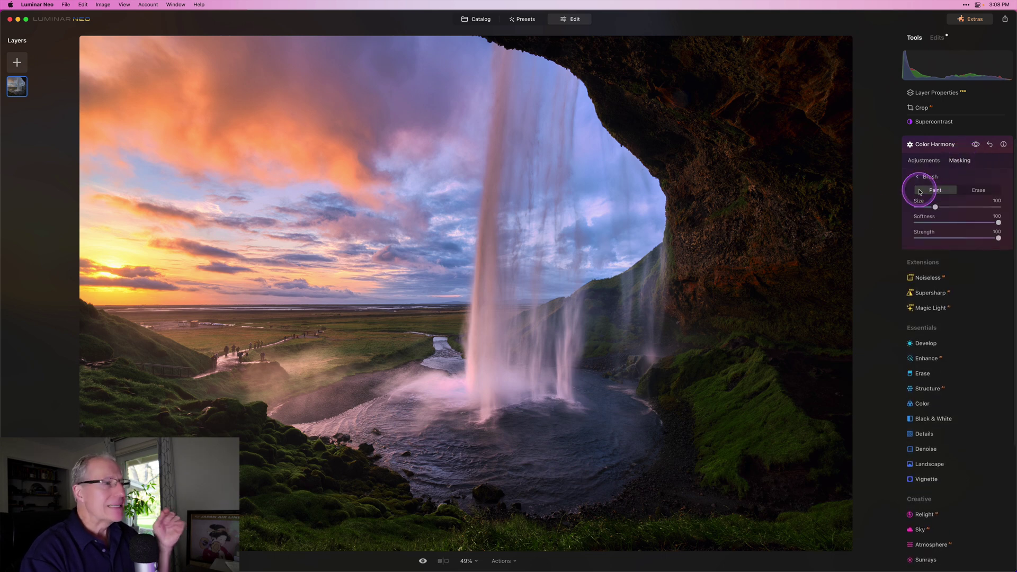
{"action": "left_click", "coordinate": [981, 189]}
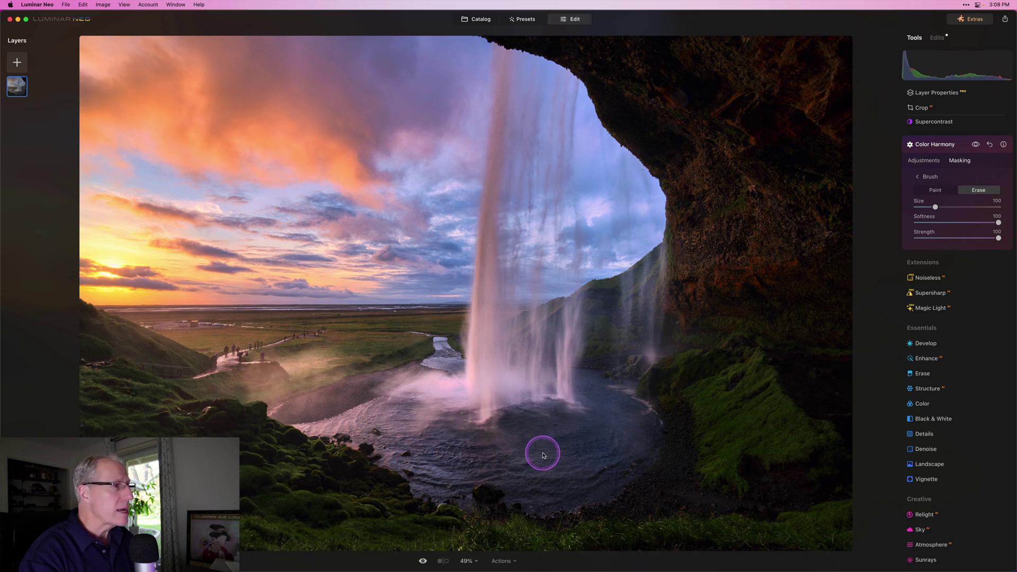
{"action": "left_click_drag", "start_coordinate": [999, 238], "coordinate": [974, 238]}
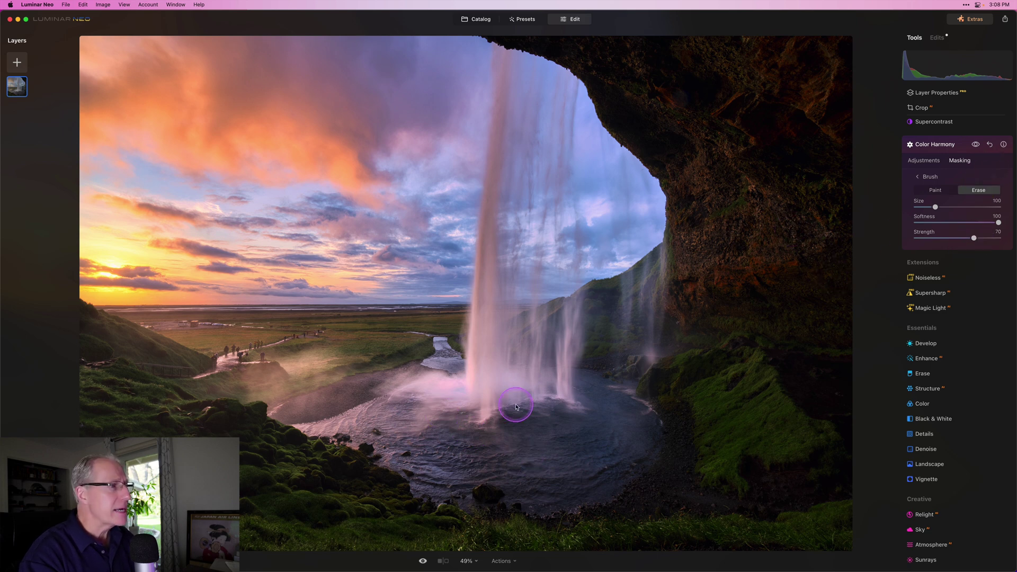
{"action": "mouse_move", "coordinate": [438, 382]}
{"action": "left_mouse_down"}
{"action": "mouse_move", "coordinate": [481, 381]}
{"action": "mouse_move", "coordinate": [409, 389]}
{"action": "mouse_move", "coordinate": [556, 373]}
{"action": "mouse_move", "coordinate": [544, 386]}
{"action": "mouse_move", "coordinate": [441, 402]}
{"action": "mouse_move", "coordinate": [479, 406]}
{"action": "mouse_move", "coordinate": [463, 431]}
{"action": "mouse_move", "coordinate": [460, 390]}
{"action": "mouse_move", "coordinate": [387, 385]}
{"action": "mouse_move", "coordinate": [587, 380]}
{"action": "left_mouse_up"}
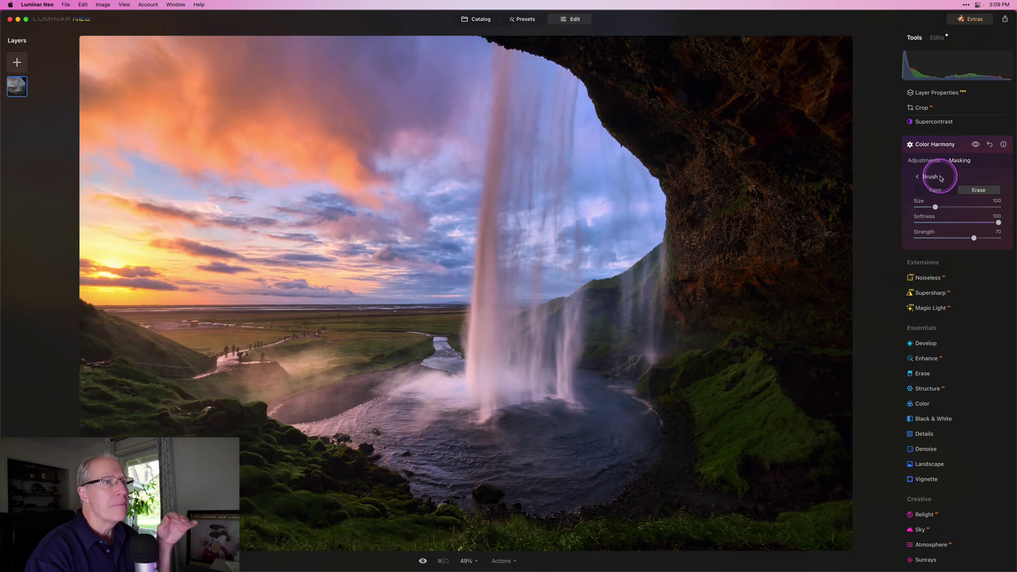
{"action": "left_click", "coordinate": [929, 160]}
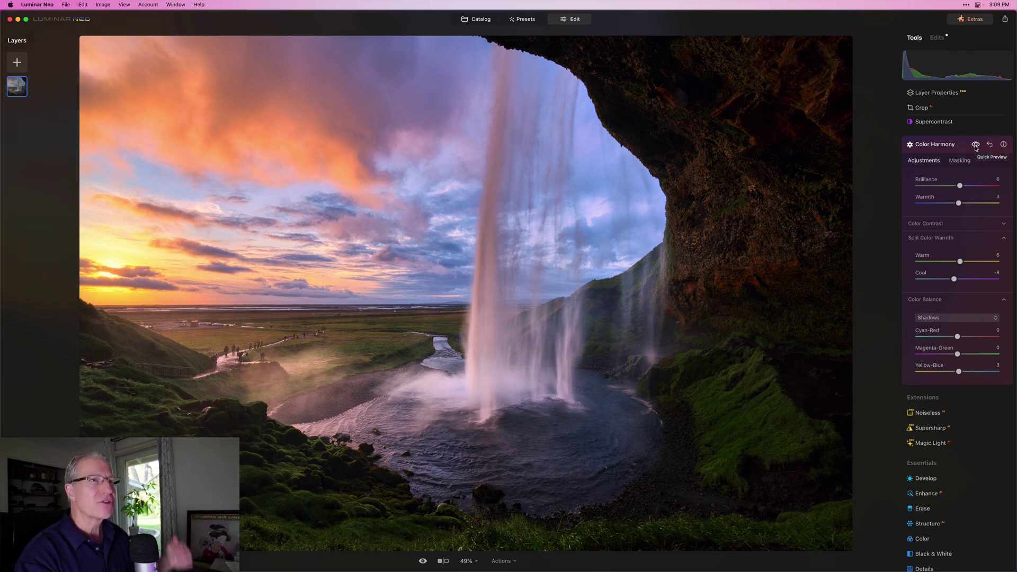
Preview the photo without Color Harmony, then collapse the Color Harmony settings.
{"action": "left_click", "coordinate": [976, 147]}
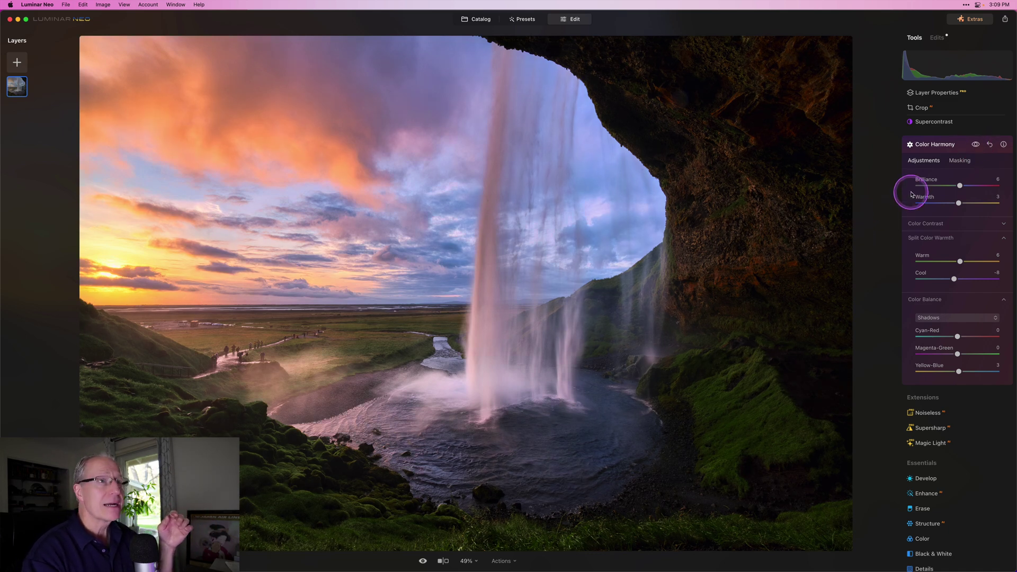
{"action": "left_click", "coordinate": [951, 145]}
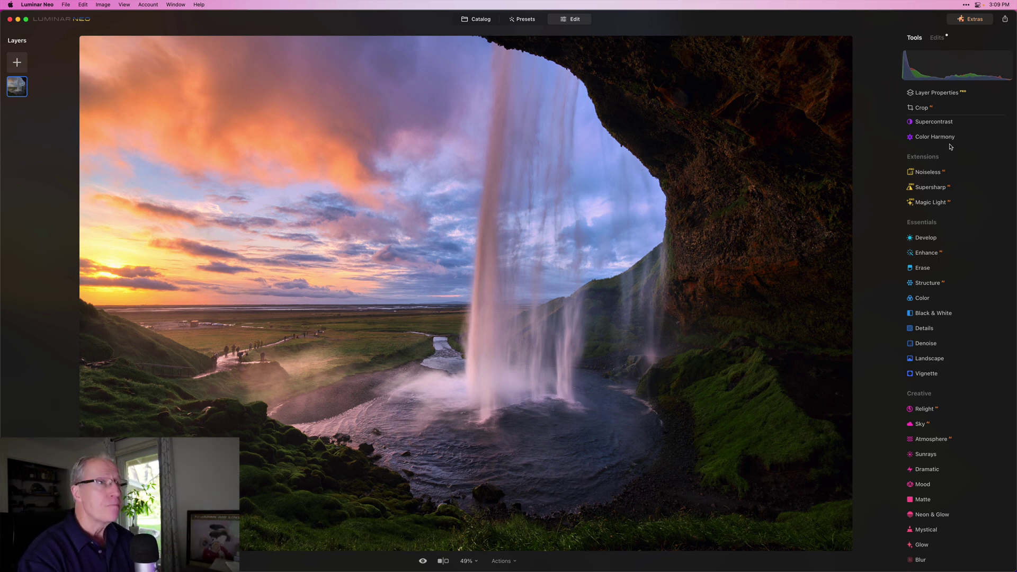
In Develop, set Smart Contrast 3, Highlights -10 and Shadows -9.
{"action": "left_click", "coordinate": [931, 237]}
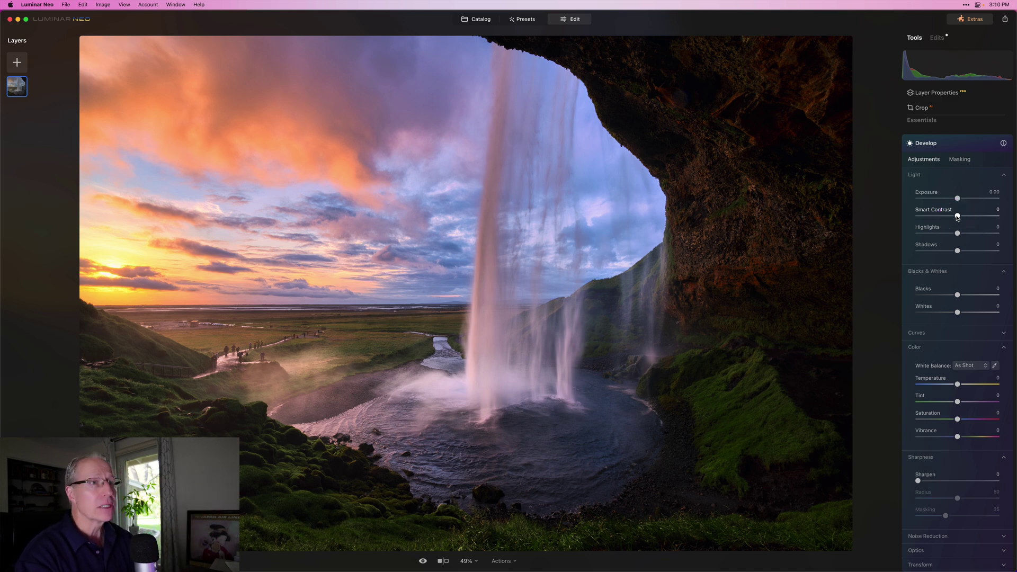
{"action": "left_click", "coordinate": [958, 216]}
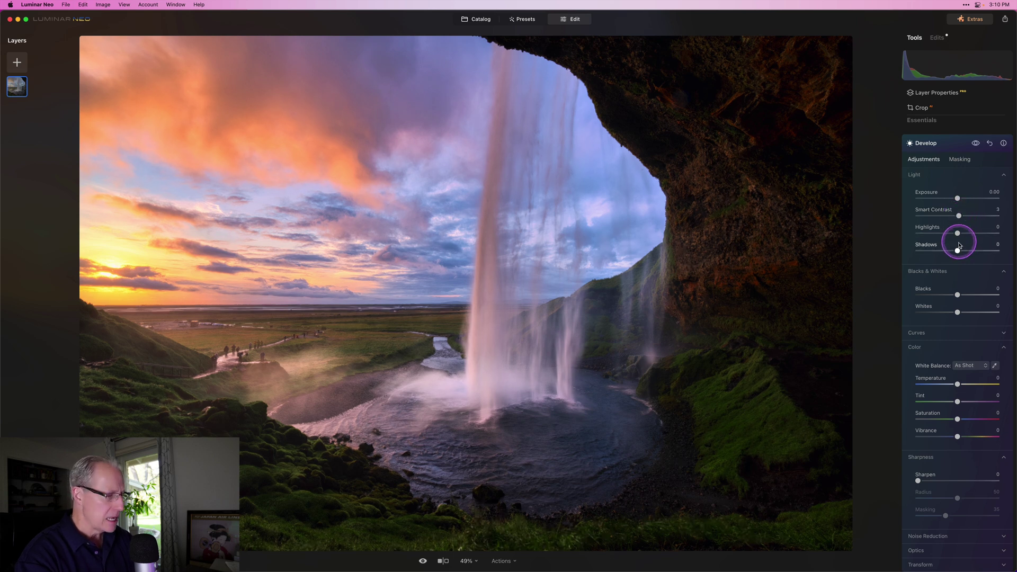
{"action": "left_click_drag", "start_coordinate": [957, 234], "coordinate": [953, 235]}
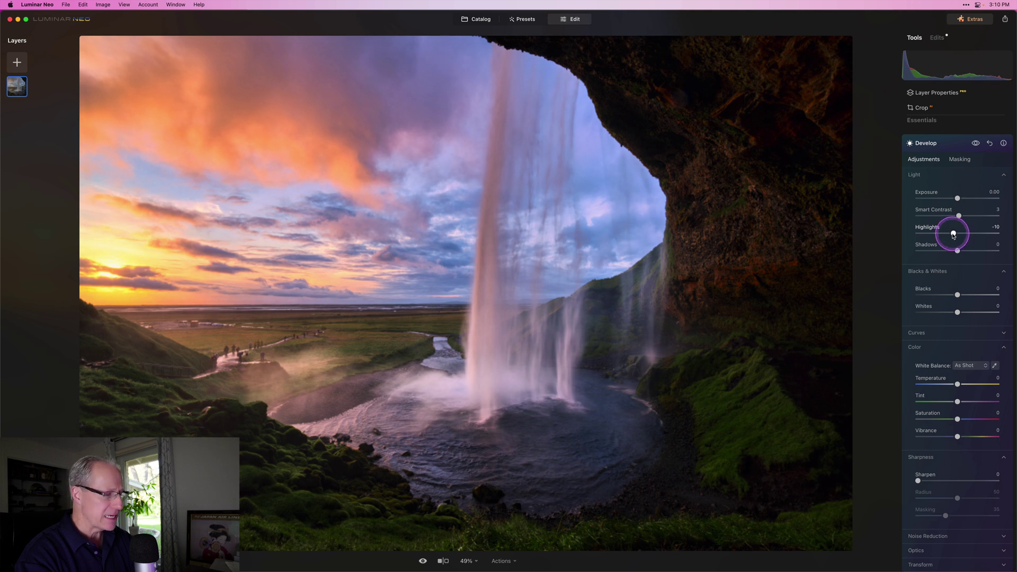
{"action": "left_click_drag", "start_coordinate": [958, 253], "coordinate": [954, 254]}
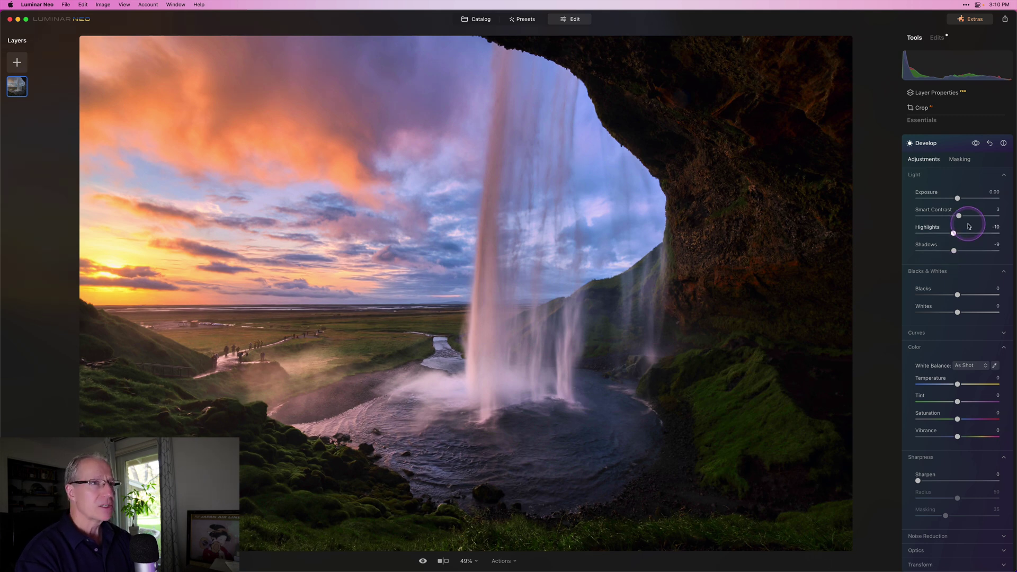
{"action": "left_click", "coordinate": [975, 143]}
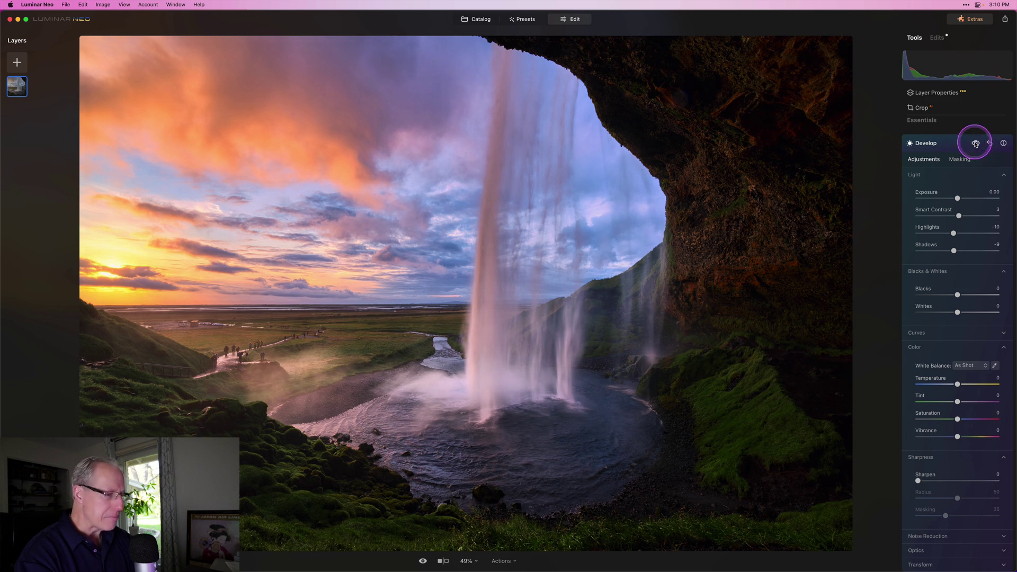
Set Blacks -2 and Whites 10, compare before and after, then collapse Develop.
{"action": "left_click", "coordinate": [957, 295]}
{"action": "left_click_drag", "start_coordinate": [958, 296], "coordinate": [958, 296]}
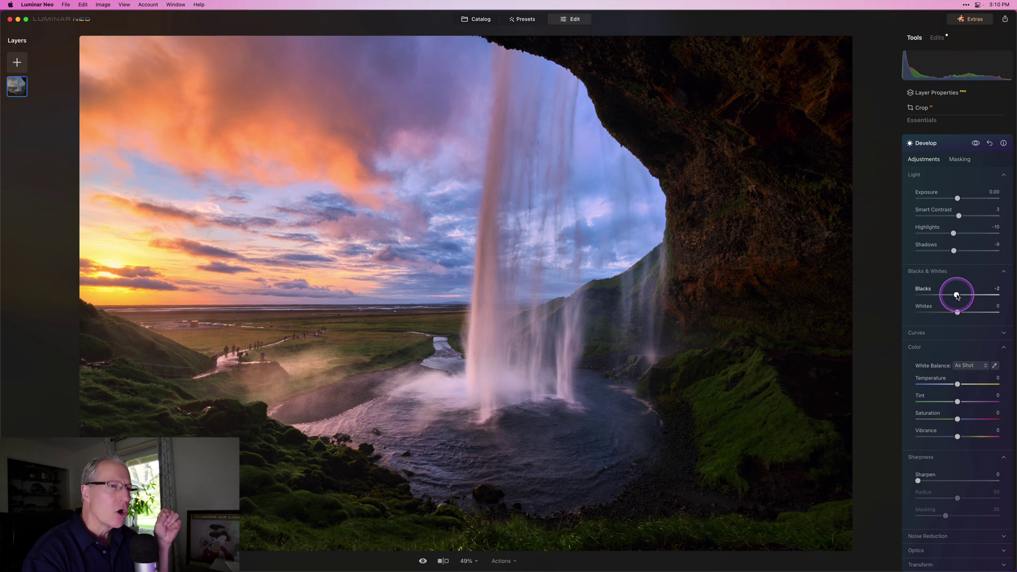
{"action": "left_click", "coordinate": [958, 312]}
{"action": "left_click_drag", "start_coordinate": [958, 313], "coordinate": [962, 313]}
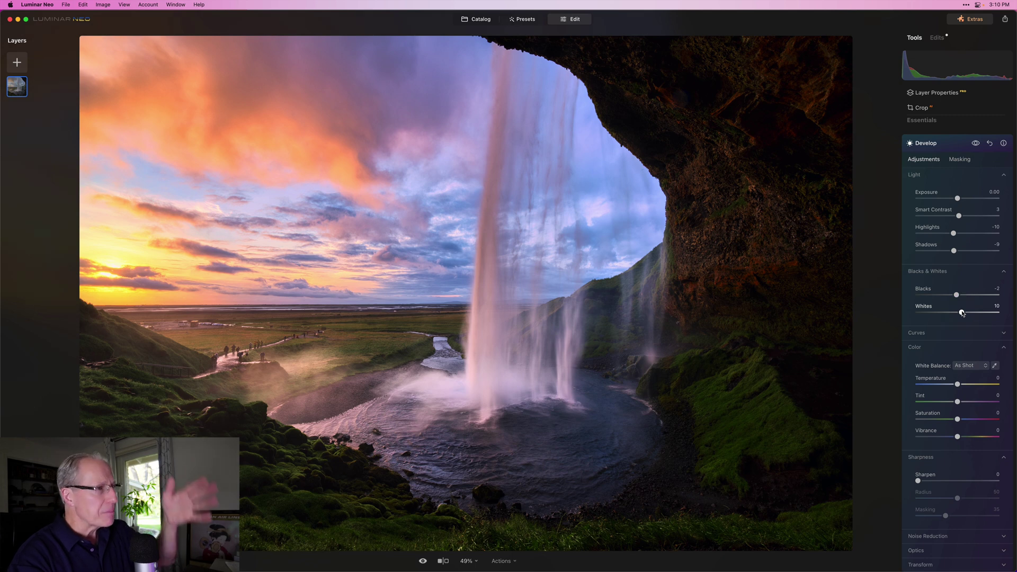
{"action": "left_click", "coordinate": [975, 143]}
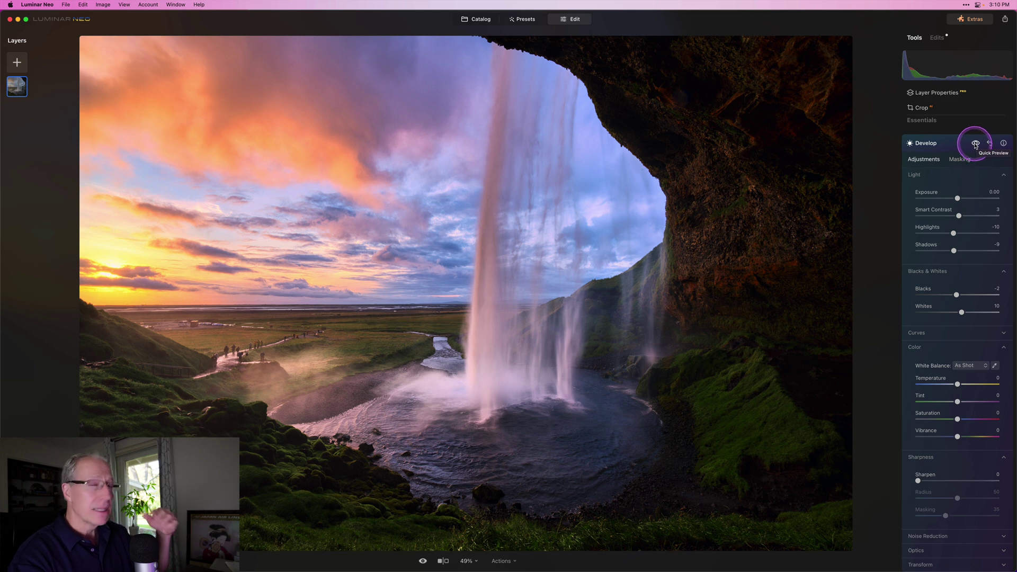
{"action": "left_click", "coordinate": [976, 143]}
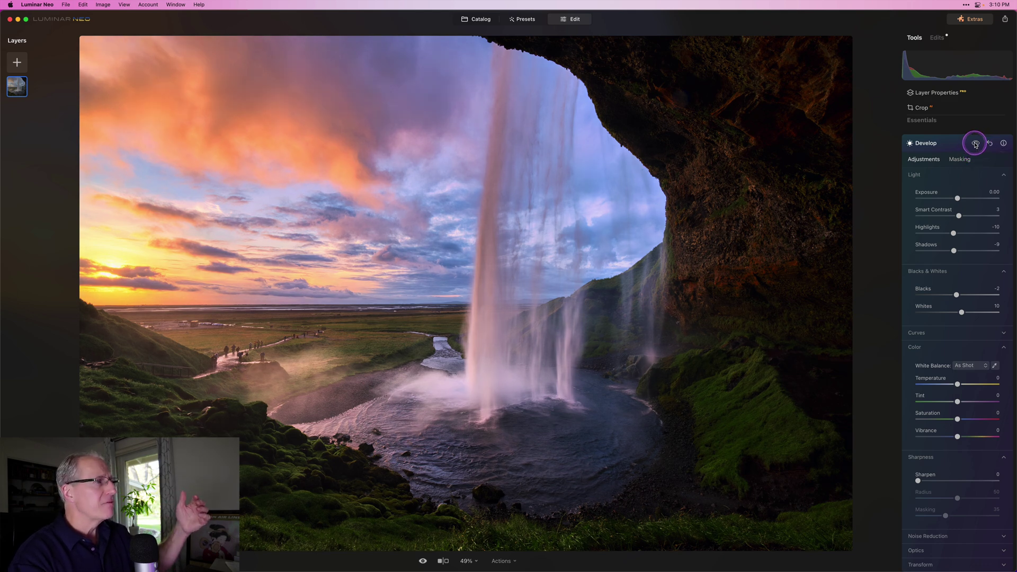
{"action": "left_click", "coordinate": [976, 144]}
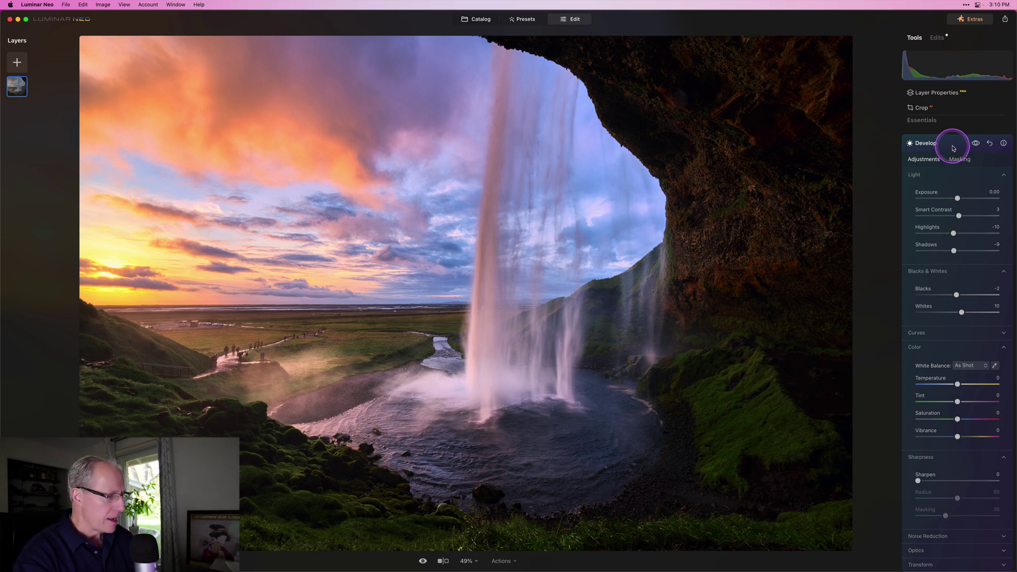
{"action": "left_click", "coordinate": [953, 148]}
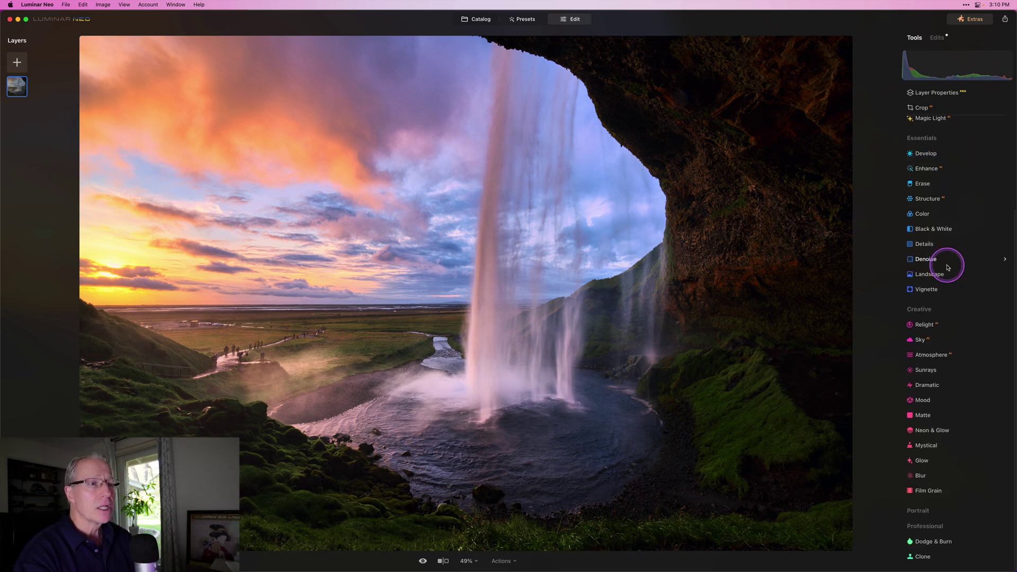
Add a Mystical glow at Amount 32 and Shadows 35, comparing it on and off.
{"action": "left_click", "coordinate": [928, 448]}
{"action": "left_click_drag", "start_coordinate": [931, 388], "coordinate": [995, 397]}
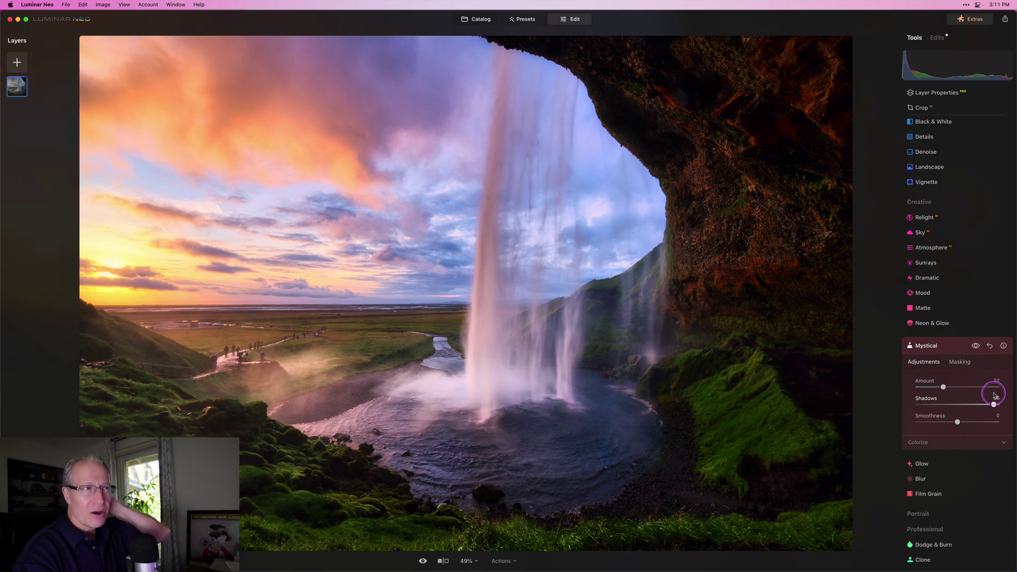
{"action": "left_click_drag", "start_coordinate": [996, 395], "coordinate": [950, 397]}
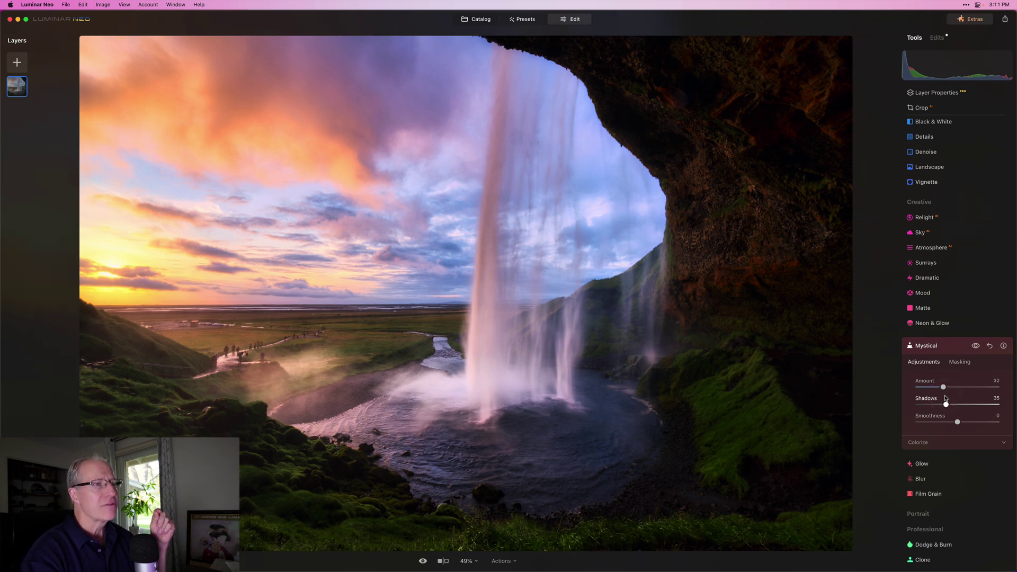
{"action": "left_click", "coordinate": [975, 346]}
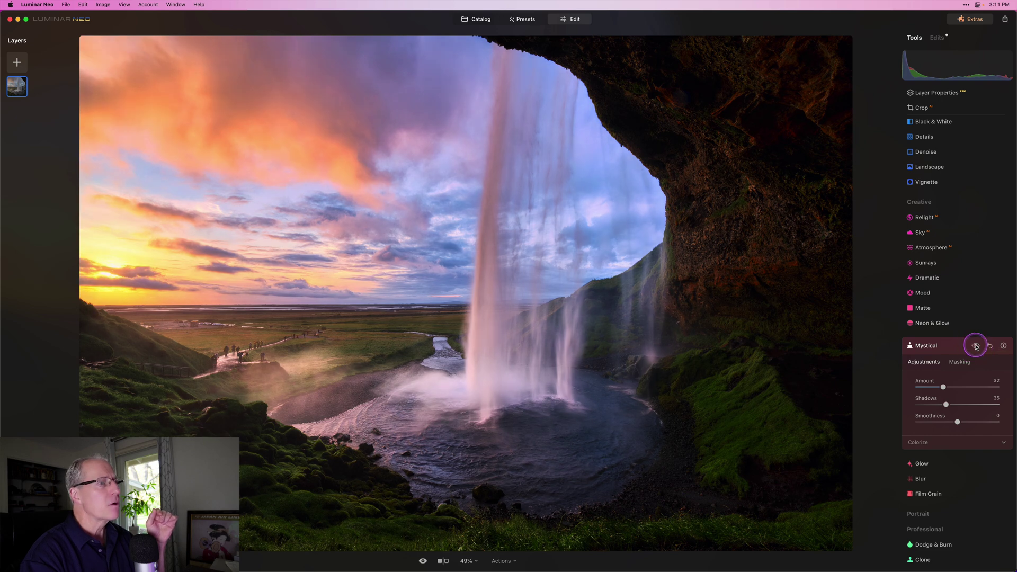
{"action": "left_click", "coordinate": [976, 346]}
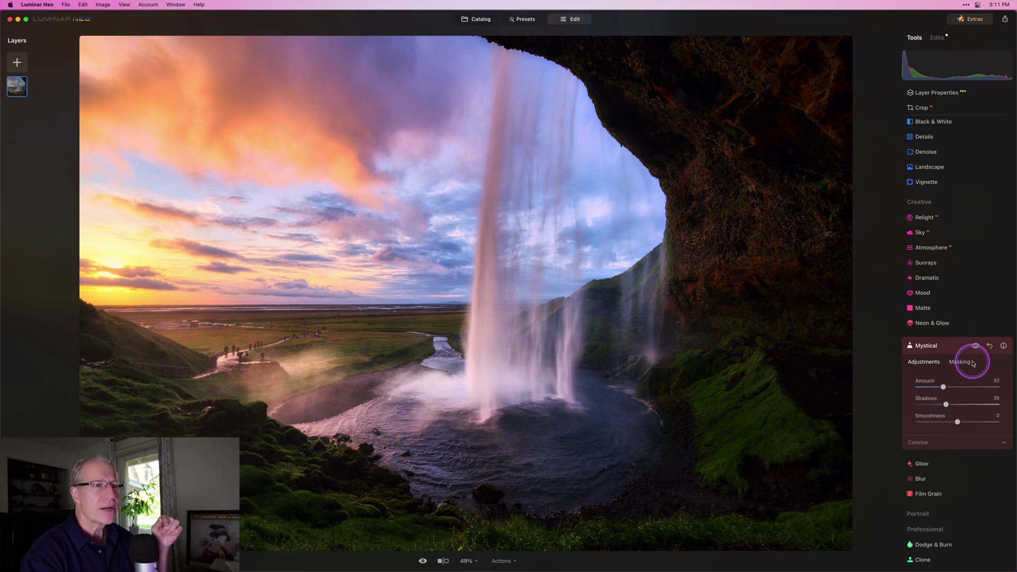
{"action": "left_click", "coordinate": [975, 347]}
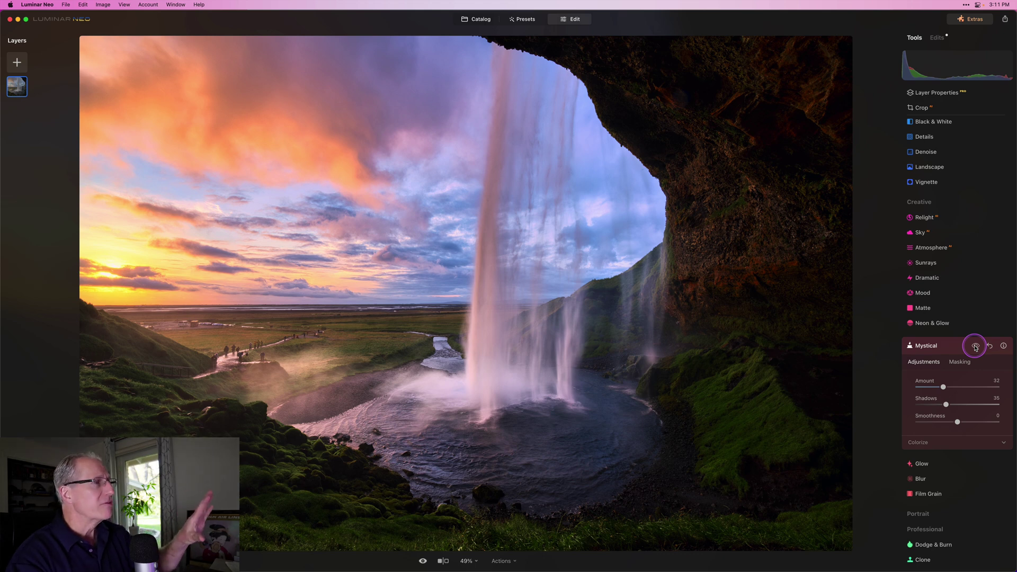
{"action": "left_click", "coordinate": [975, 347]}
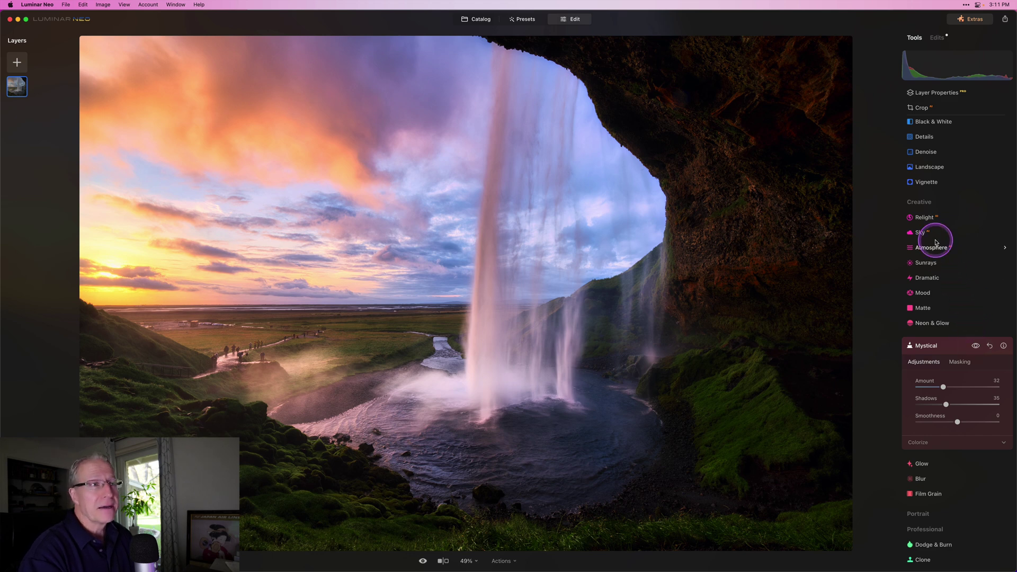
{"action": "scroll", "coordinate": [935, 236], "scroll_direction": "up", "scroll_amount": 3}
{"action": "scroll", "coordinate": [936, 242], "scroll_direction": "up", "scroll_amount": 2}
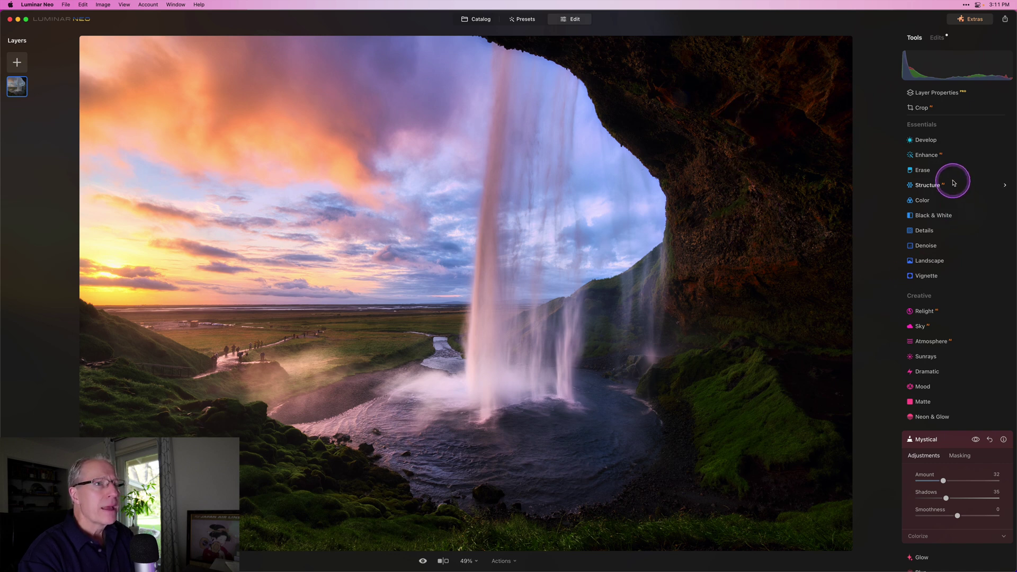
Paint a Color brush mask over the upper-right cave rock with a size-220 brush.
{"action": "left_click", "coordinate": [922, 201]}
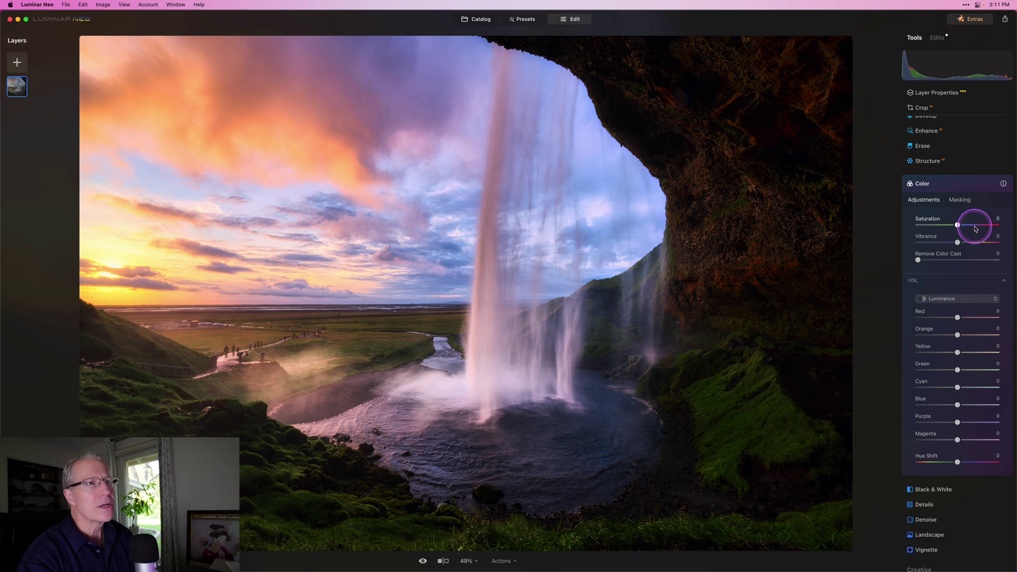
{"action": "left_click", "coordinate": [960, 200]}
{"action": "left_click", "coordinate": [948, 218]}
{"action": "key", "text": "bracketright"}
{"action": "key", "text": "bracketright"}
{"action": "key", "text": "bracketright"}
{"action": "key", "text": "bracketright"}
{"action": "key", "text": "bracketright"}
{"action": "key", "text": "bracketright"}
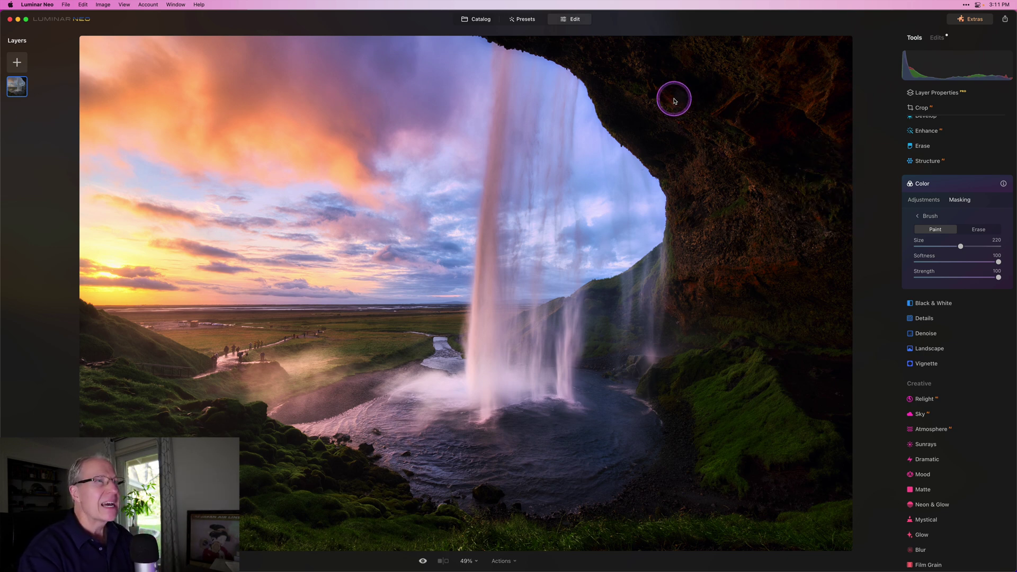
{"action": "mouse_move", "coordinate": [670, 95]}
{"action": "left_mouse_down"}
{"action": "mouse_move", "coordinate": [640, 69]}
{"action": "mouse_move", "coordinate": [640, 95]}
{"action": "mouse_move", "coordinate": [708, 102]}
{"action": "mouse_move", "coordinate": [755, 82]}
{"action": "mouse_move", "coordinate": [844, 70]}
{"action": "mouse_move", "coordinate": [713, 97]}
{"action": "mouse_move", "coordinate": [826, 155]}
{"action": "mouse_move", "coordinate": [692, 120]}
{"action": "mouse_move", "coordinate": [710, 277]}
{"action": "mouse_move", "coordinate": [751, 296]}
{"action": "mouse_move", "coordinate": [802, 290]}
{"action": "mouse_move", "coordinate": [828, 222]}
{"action": "mouse_move", "coordinate": [806, 183]}
{"action": "mouse_move", "coordinate": [876, 137]}
{"action": "mouse_move", "coordinate": [646, 38]}
{"action": "mouse_move", "coordinate": [748, 177]}
{"action": "mouse_move", "coordinate": [842, 306]}
{"action": "left_mouse_up"}
Set the masked Color to Saturation -15 and Vibrance -20, compare, then close it.
{"action": "left_click", "coordinate": [923, 200]}
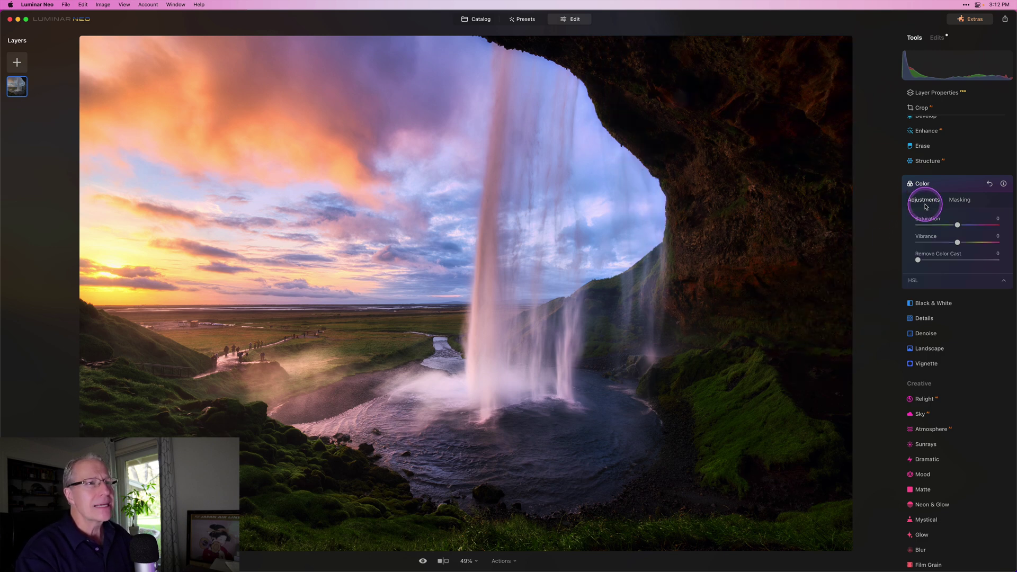
{"action": "left_click_drag", "start_coordinate": [958, 225], "coordinate": [949, 242]}
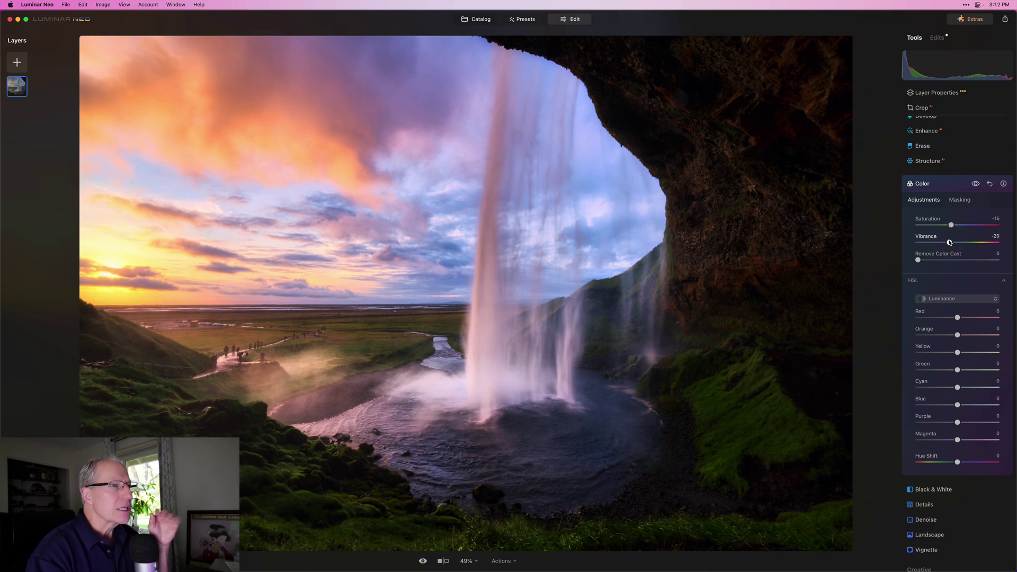
{"action": "left_click", "coordinate": [975, 184]}
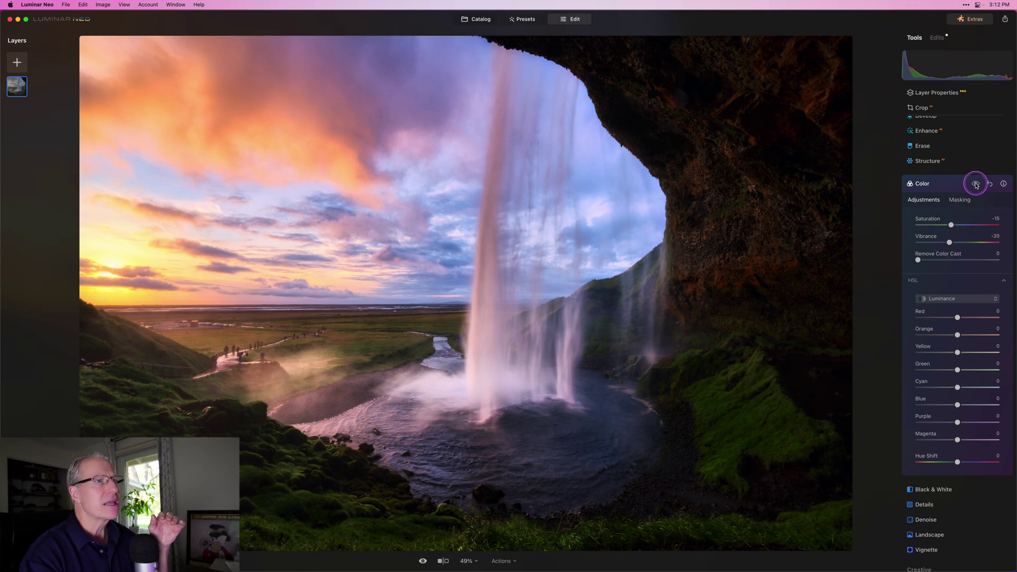
{"action": "left_click", "coordinate": [976, 184]}
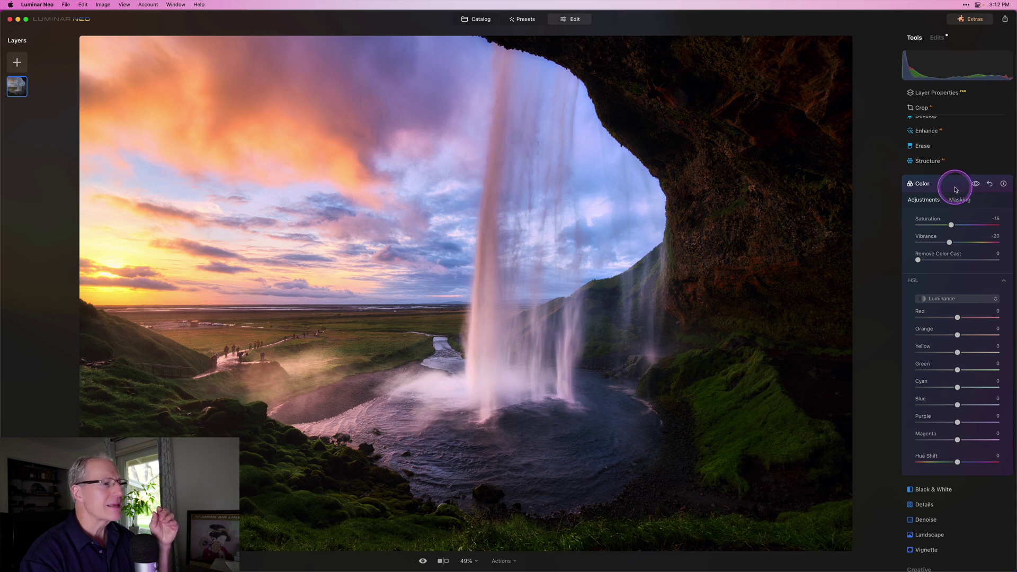
{"action": "left_click", "coordinate": [958, 189]}
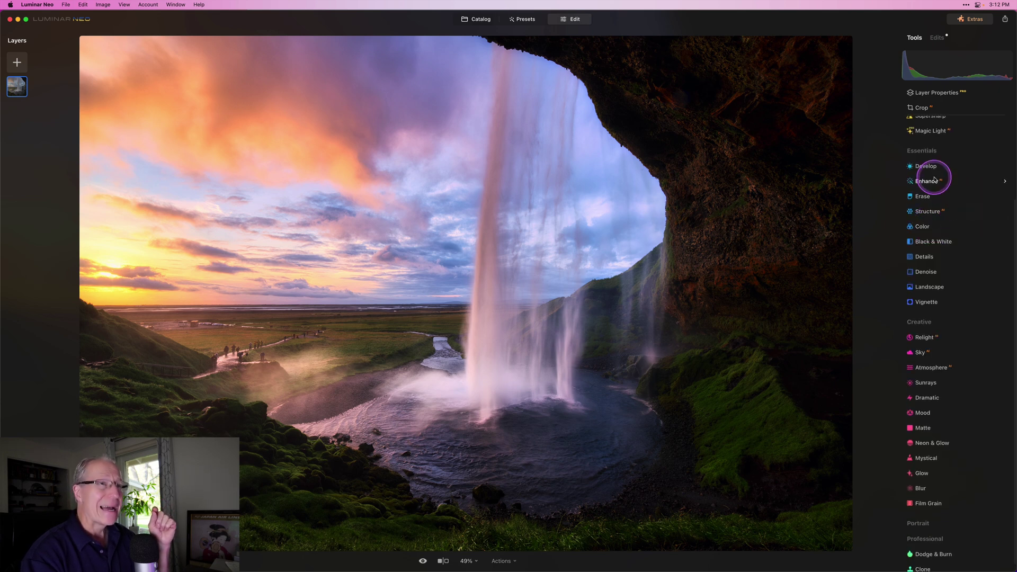
Paint a Develop brush mask at size 196 over the lower cliff and bottom foreground.
{"action": "left_click", "coordinate": [936, 167]}
{"action": "left_click", "coordinate": [959, 159]}
{"action": "left_click", "coordinate": [927, 178]}
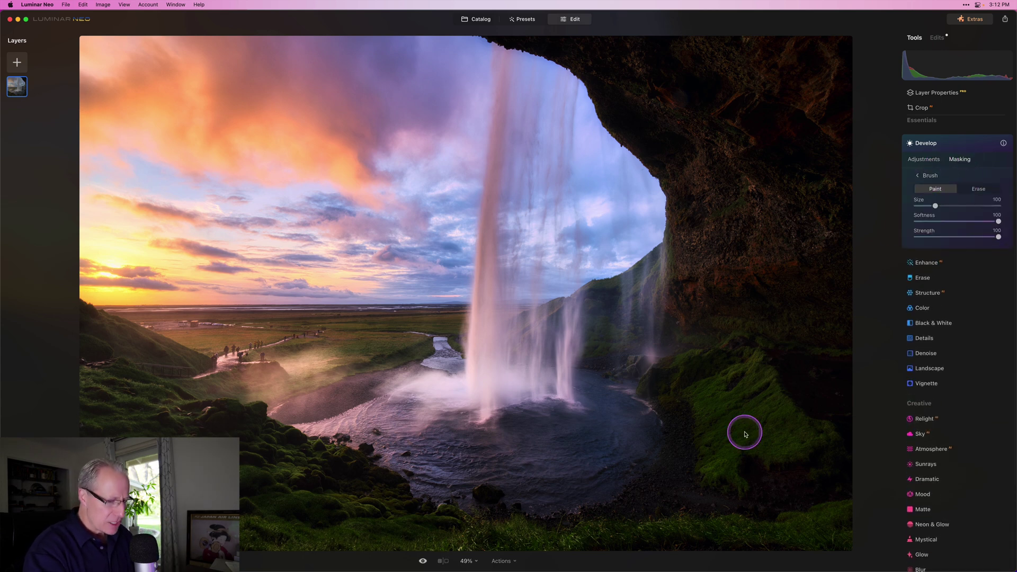
{"action": "key", "text": "bracketright"}
{"action": "mouse_move", "coordinate": [698, 389]}
{"action": "left_mouse_down"}
{"action": "mouse_move", "coordinate": [695, 370]}
{"action": "mouse_move", "coordinate": [756, 359]}
{"action": "mouse_move", "coordinate": [820, 381]}
{"action": "mouse_move", "coordinate": [711, 404]}
{"action": "left_mouse_up"}
{"action": "key", "text": "bracketright"}
{"action": "key", "text": "bracketright"}
{"action": "key", "text": "bracketright"}
{"action": "mouse_move", "coordinate": [714, 527]}
{"action": "left_mouse_down"}
{"action": "mouse_move", "coordinate": [838, 375]}
{"action": "mouse_move", "coordinate": [836, 504]}
{"action": "mouse_move", "coordinate": [795, 483]}
{"action": "mouse_move", "coordinate": [556, 539]}
{"action": "mouse_move", "coordinate": [438, 527]}
{"action": "mouse_move", "coordinate": [302, 477]}
{"action": "mouse_move", "coordinate": [194, 459]}
{"action": "mouse_move", "coordinate": [84, 415]}
{"action": "mouse_move", "coordinate": [347, 538]}
{"action": "mouse_move", "coordinate": [233, 530]}
{"action": "left_mouse_up"}
{"action": "mouse_move", "coordinate": [188, 418]}
{"action": "left_mouse_down"}
{"action": "mouse_move", "coordinate": [240, 427]}
{"action": "mouse_move", "coordinate": [404, 513]}
{"action": "mouse_move", "coordinate": [486, 536]}
{"action": "mouse_move", "coordinate": [603, 554]}
{"action": "mouse_move", "coordinate": [864, 526]}
{"action": "left_mouse_up"}
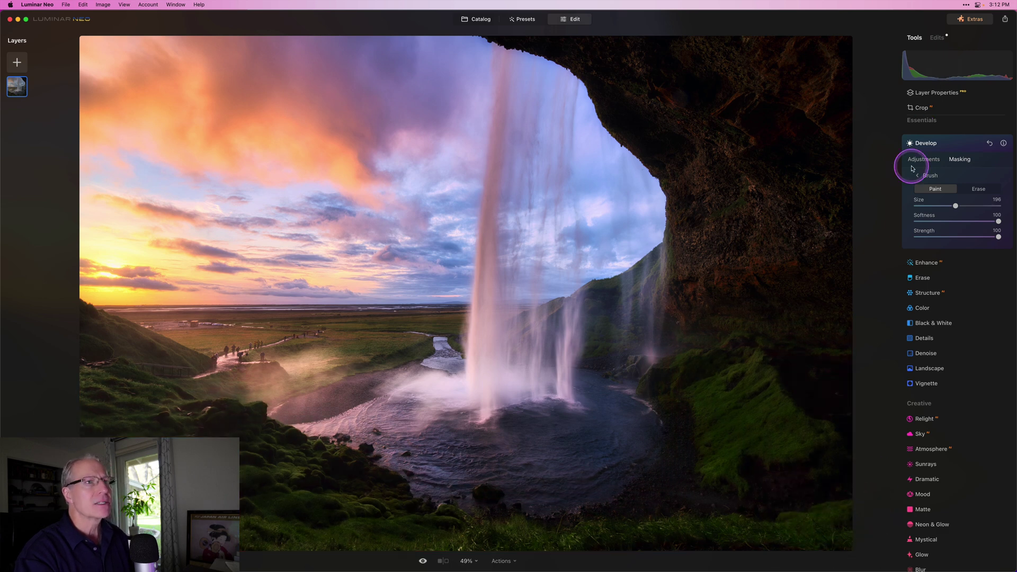
Set the masked area to Temperature 10, Tint 11, Saturation -12, Vibrance -24, then close Develop.
{"action": "left_click", "coordinate": [922, 159]}
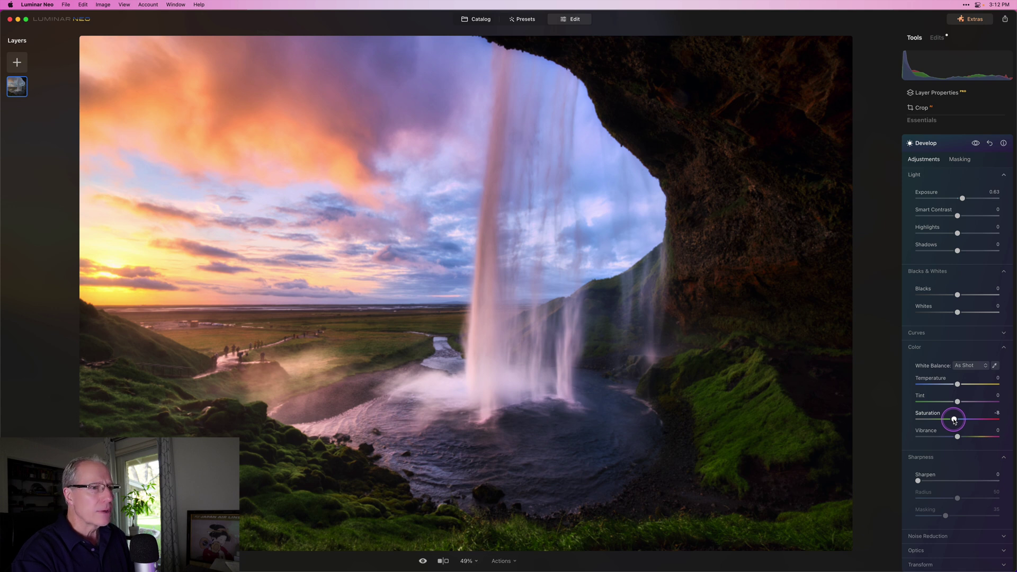
{"action": "left_click_drag", "start_coordinate": [954, 420], "coordinate": [952, 420]}
{"action": "left_click", "coordinate": [959, 385]}
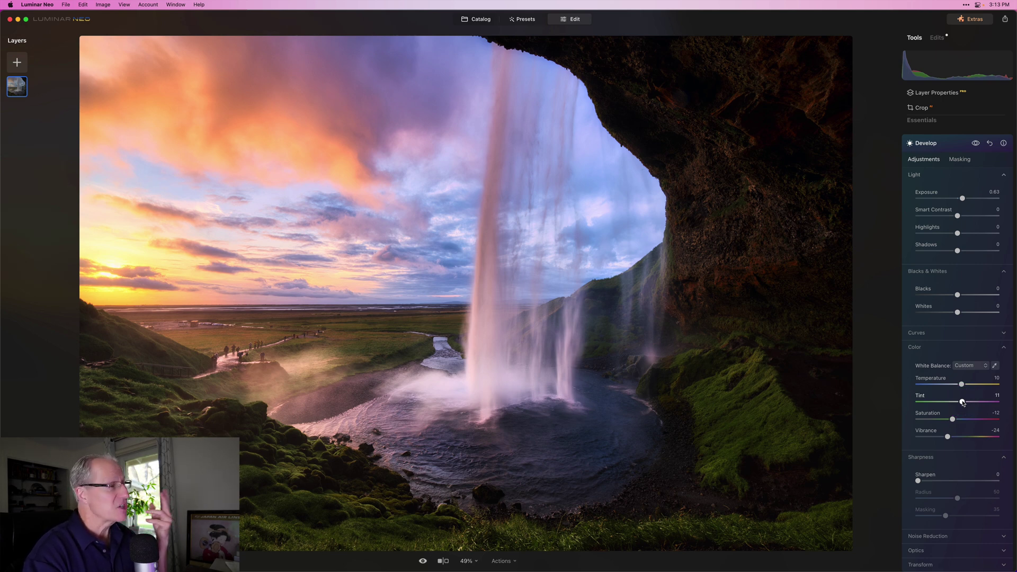
{"action": "left_click", "coordinate": [976, 144]}
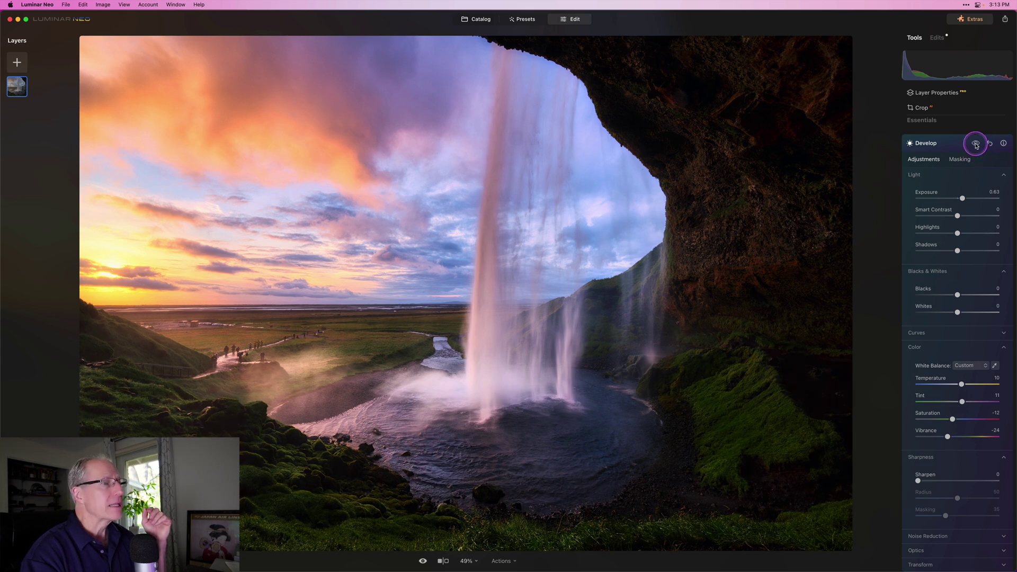
{"action": "left_click", "coordinate": [976, 144]}
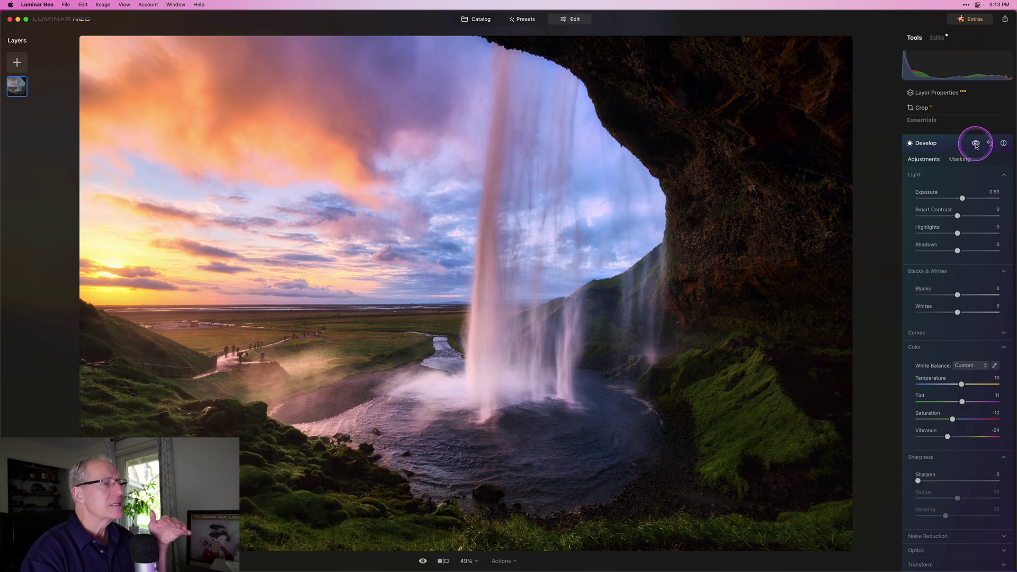
{"action": "left_click", "coordinate": [962, 221]}
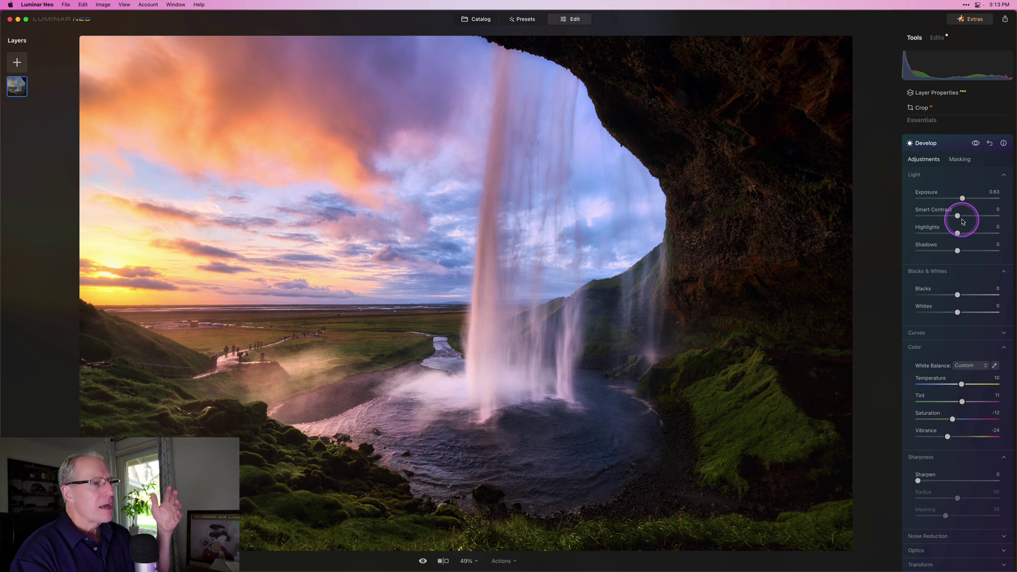
{"action": "left_click", "coordinate": [922, 319]}
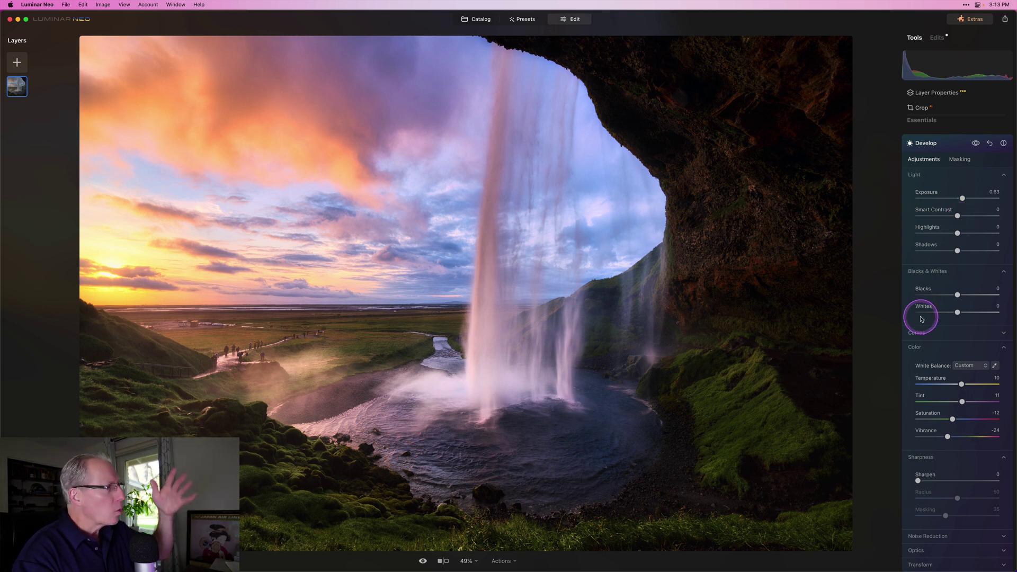
{"action": "left_click", "coordinate": [959, 148]}
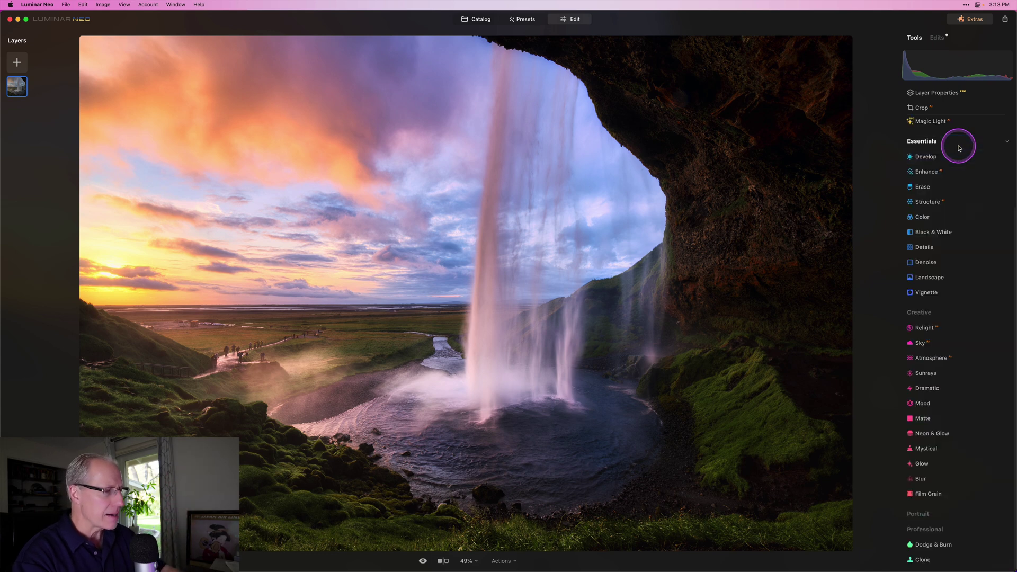
Add Atmosphere in Layered Fog mode at Amount 51 and Depth 41, then preview without it.
{"action": "left_click", "coordinate": [928, 357]}
{"action": "scroll", "coordinate": [930, 356], "scroll_direction": "down", "scroll_amount": 3}
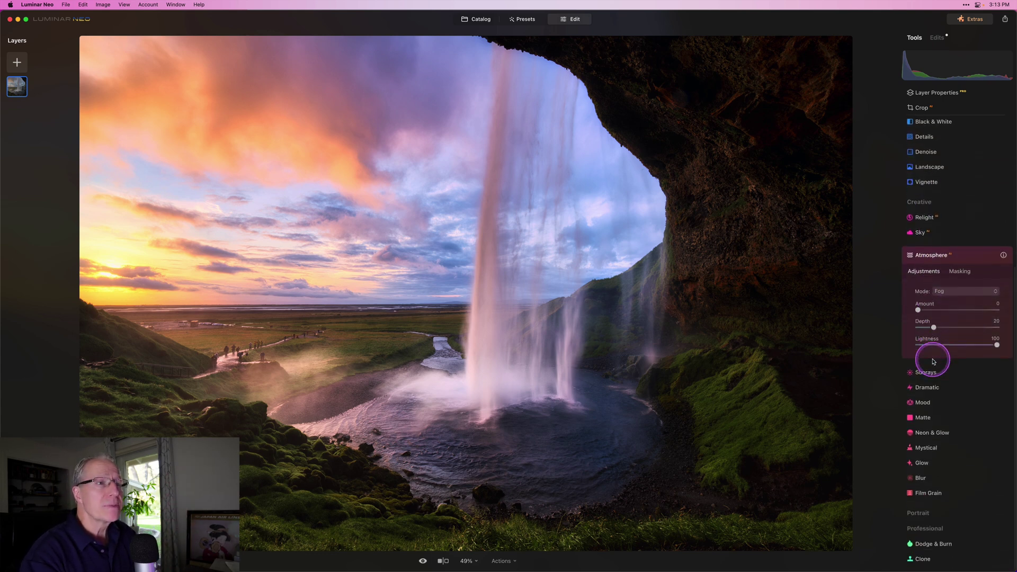
{"action": "left_click", "coordinate": [952, 294]}
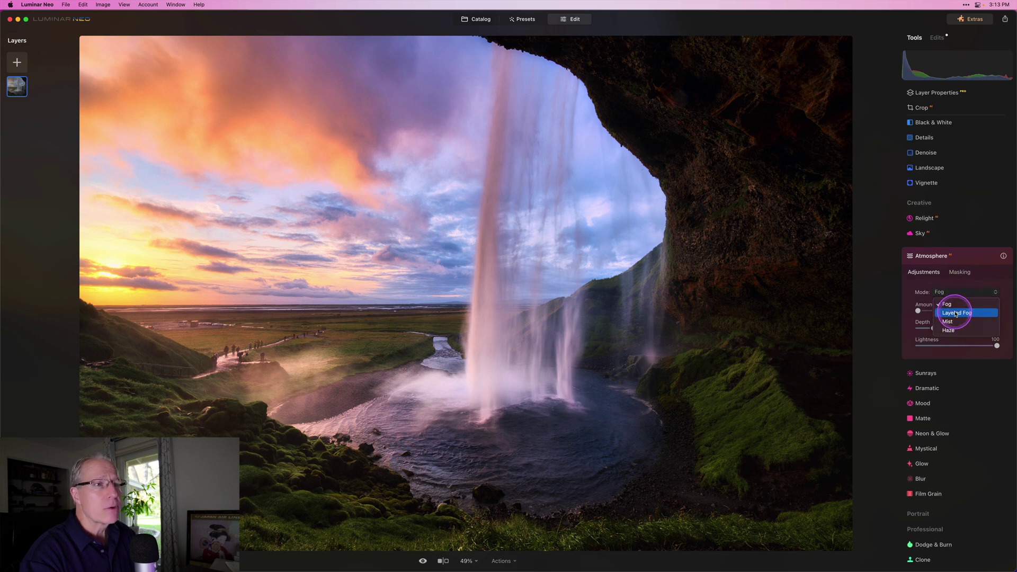
{"action": "left_click", "coordinate": [955, 313]}
{"action": "mouse_move", "coordinate": [935, 312]}
{"action": "left_mouse_down"}
{"action": "mouse_move", "coordinate": [960, 310]}
{"action": "mouse_move", "coordinate": [923, 327]}
{"action": "mouse_move", "coordinate": [982, 321]}
{"action": "mouse_move", "coordinate": [889, 323]}
{"action": "mouse_move", "coordinate": [988, 319]}
{"action": "mouse_move", "coordinate": [950, 316]}
{"action": "left_mouse_up"}
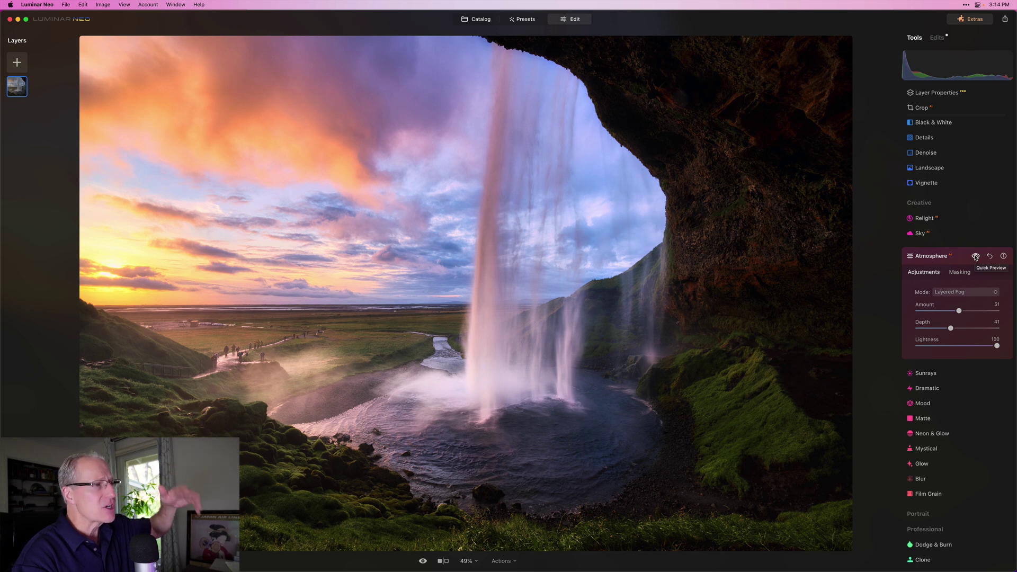
{"action": "left_click", "coordinate": [975, 257]}
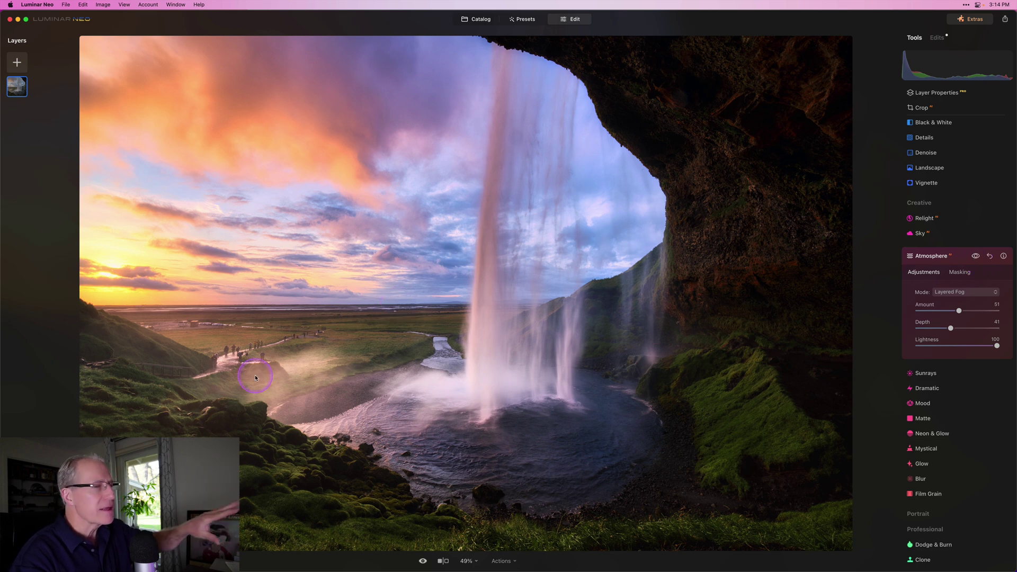
Add a vignette with Amount -41 and Size 30.
{"action": "left_click", "coordinate": [946, 258]}
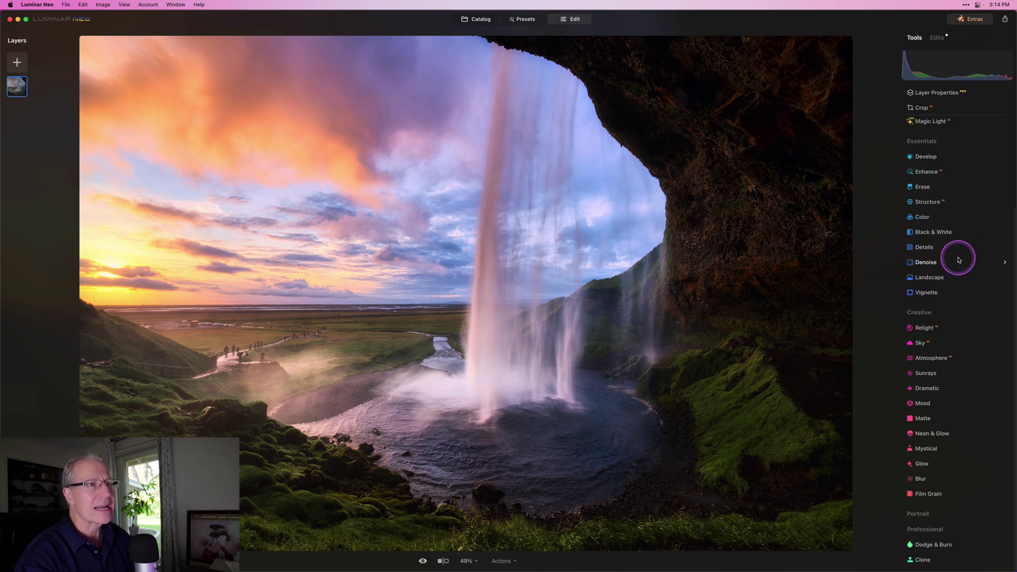
{"action": "left_click", "coordinate": [935, 297]}
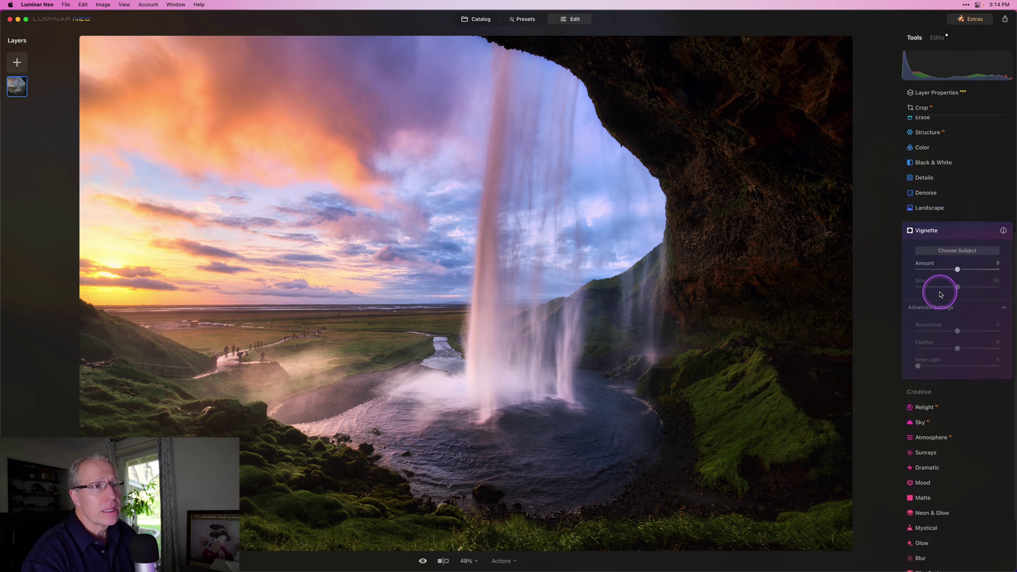
{"action": "left_click_drag", "start_coordinate": [937, 268], "coordinate": [940, 269]}
{"action": "left_click", "coordinate": [942, 287]}
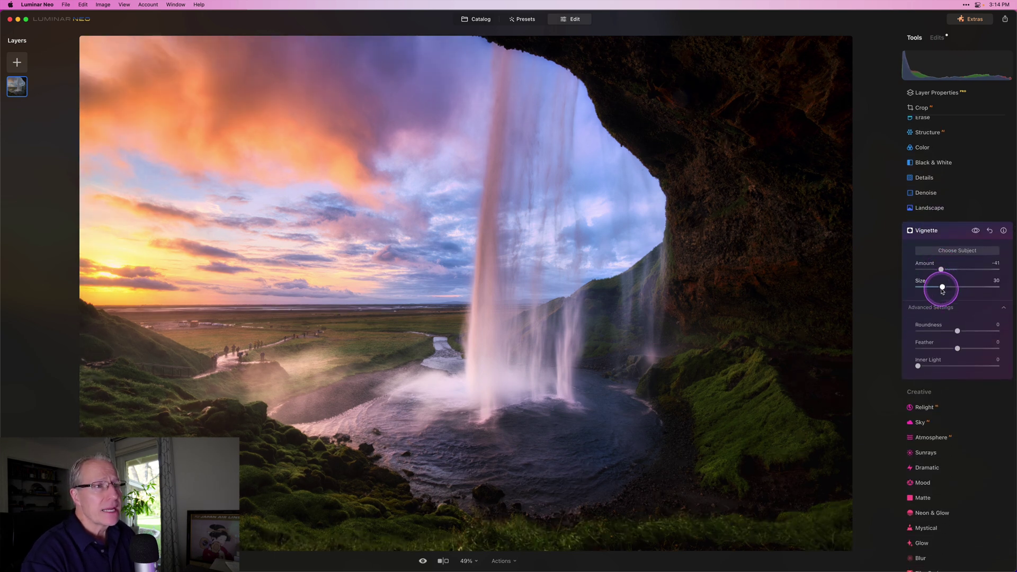
Centre the vignette on the waterfall's base and soften its feather, comparing it on and off.
{"action": "left_click", "coordinate": [958, 250]}
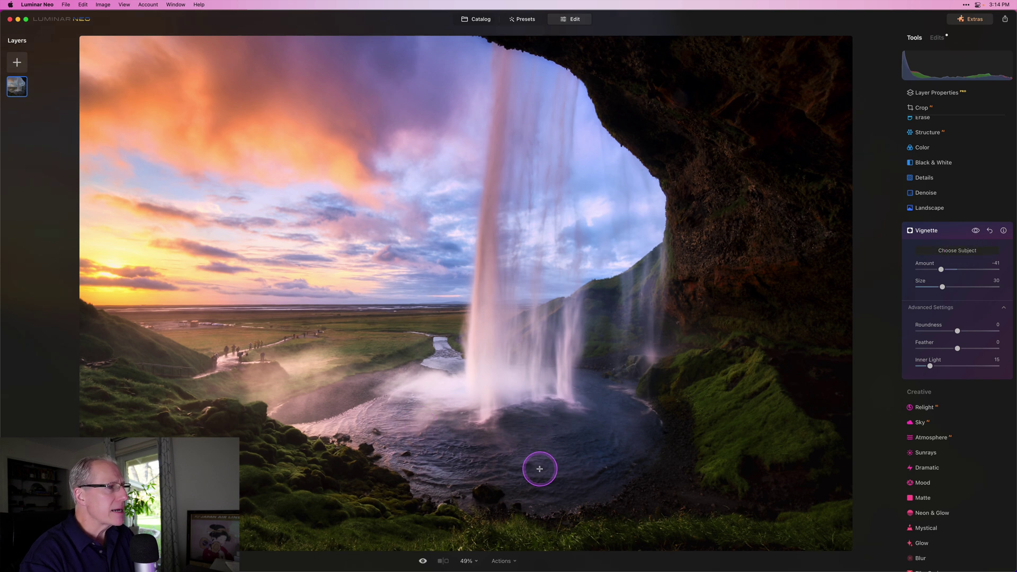
{"action": "left_click", "coordinate": [588, 391]}
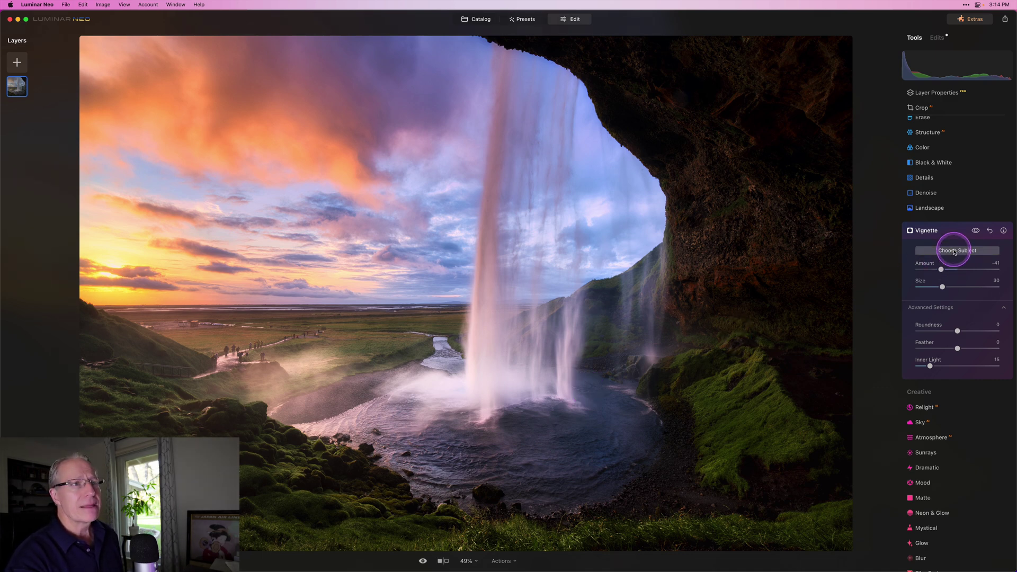
{"action": "left_click", "coordinate": [976, 231]}
{"action": "left_click", "coordinate": [975, 231]}
{"action": "left_click_drag", "start_coordinate": [957, 348], "coordinate": [998, 329]}
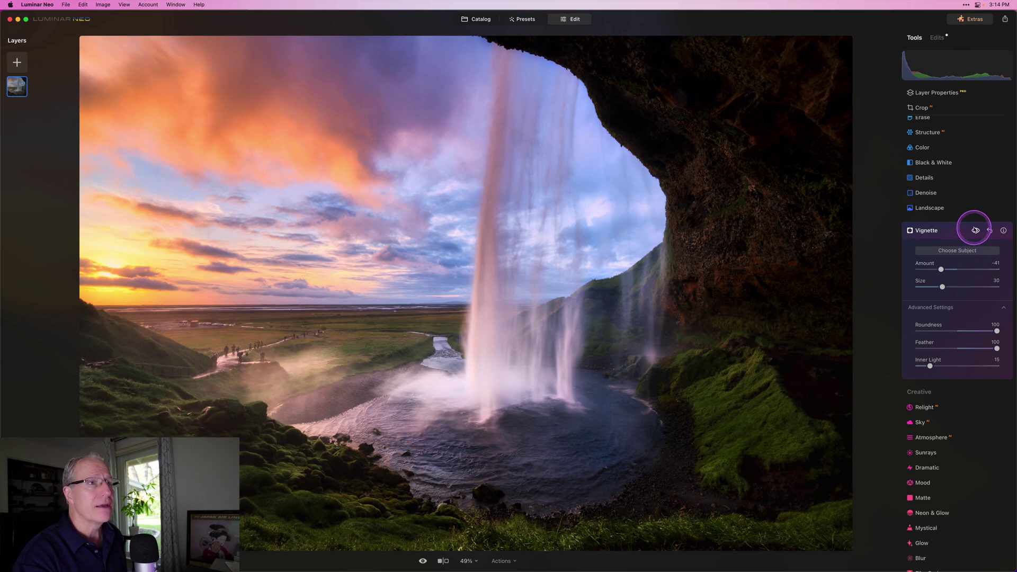
{"action": "left_click", "coordinate": [976, 232]}
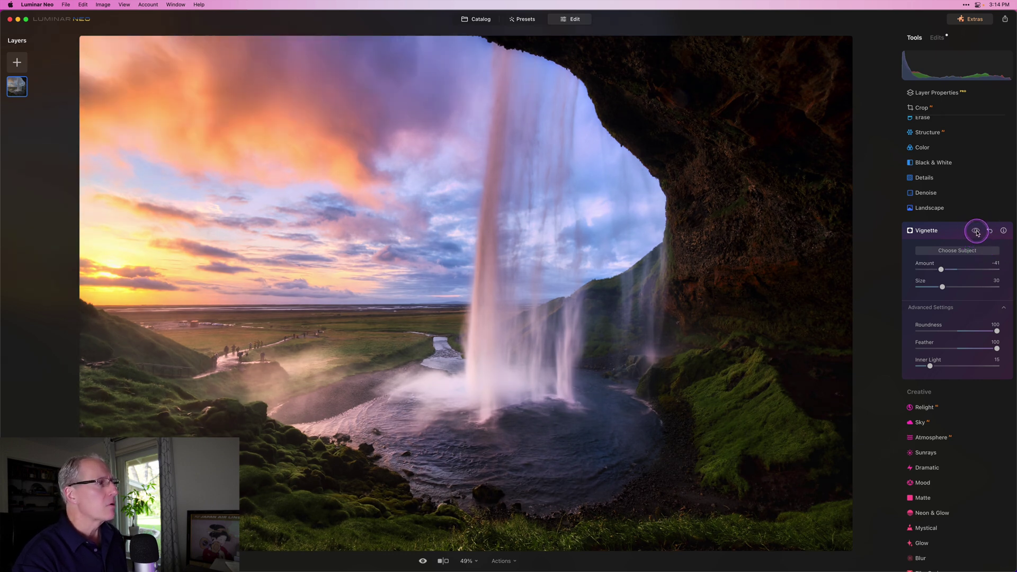
{"action": "left_click", "coordinate": [976, 231]}
Collapse the Vignette panel and compare the original against the finished fog-and-vignette edit.
{"action": "left_click", "coordinate": [948, 230]}
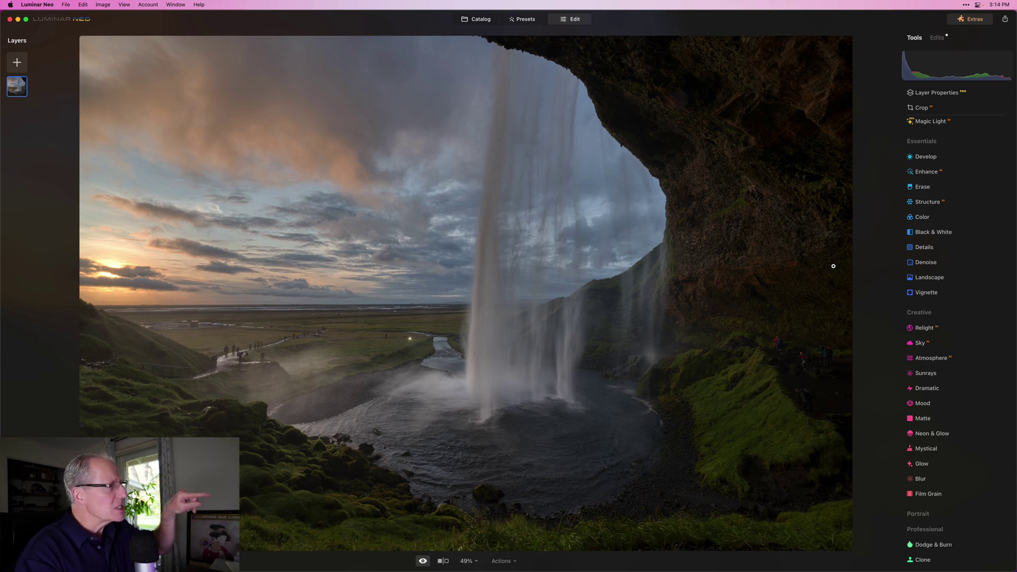
{"action": "key", "text": "backslash"}
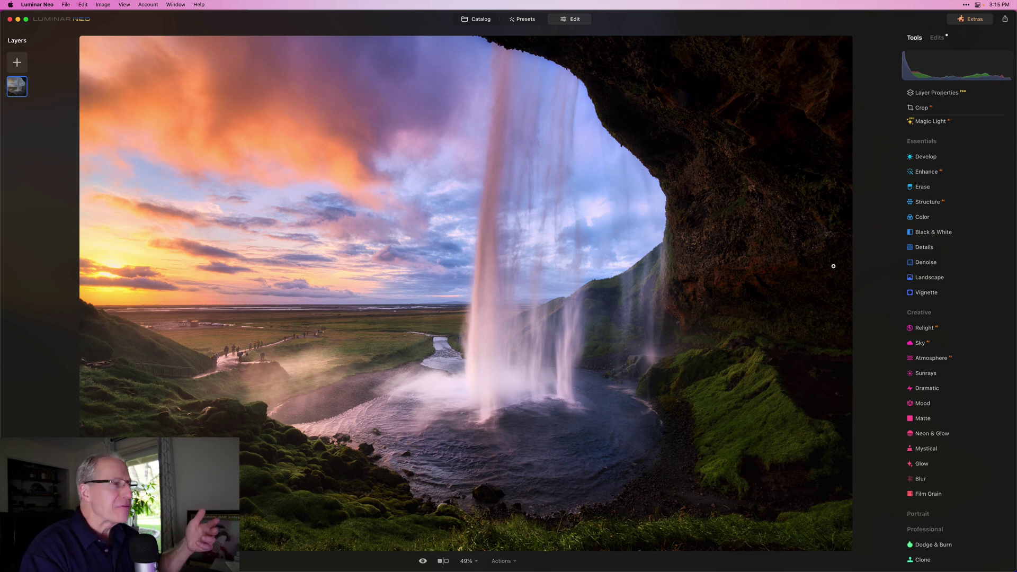
{"action": "key", "text": "backslash"}
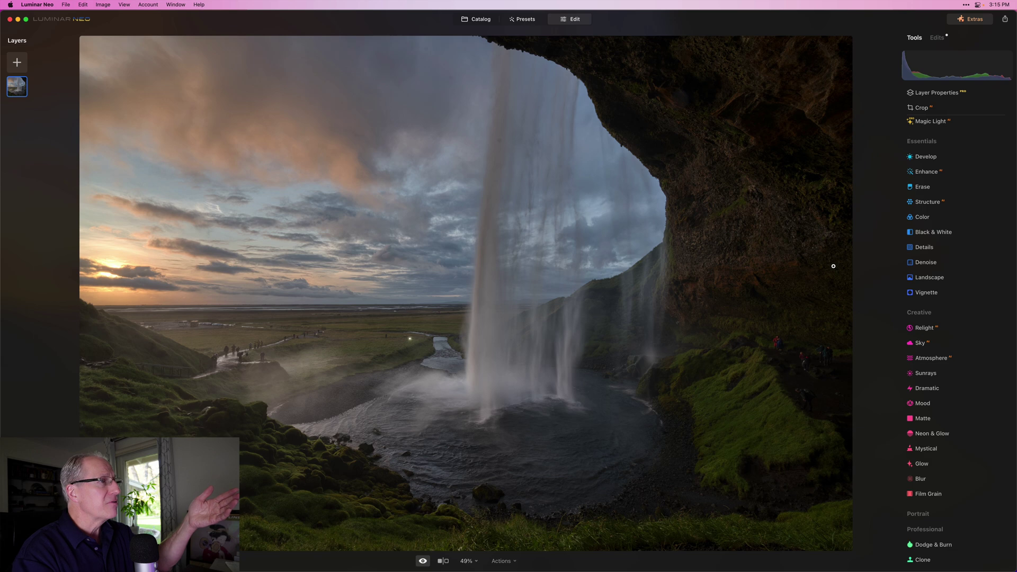
{"action": "key", "text": "backslash"}
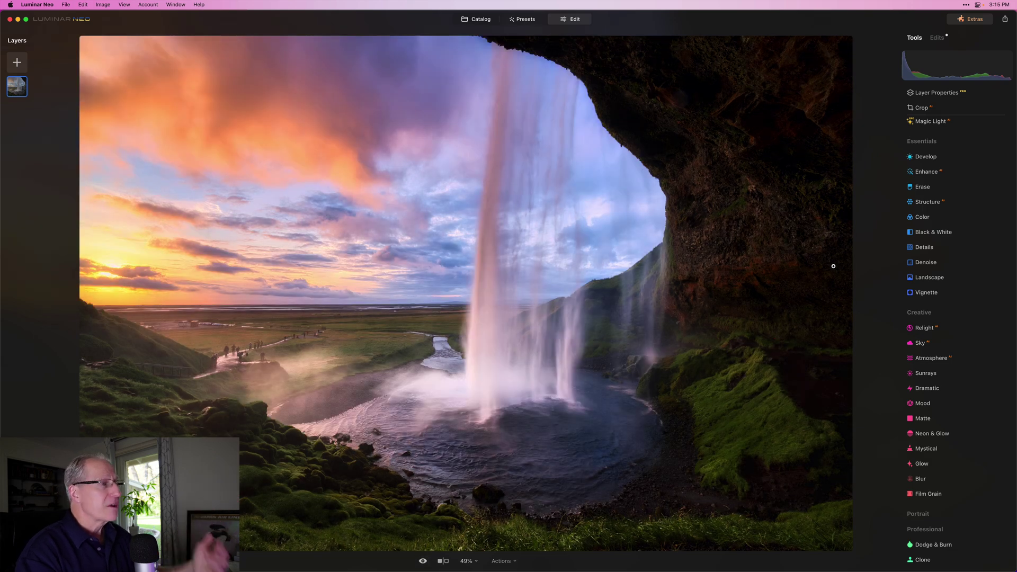